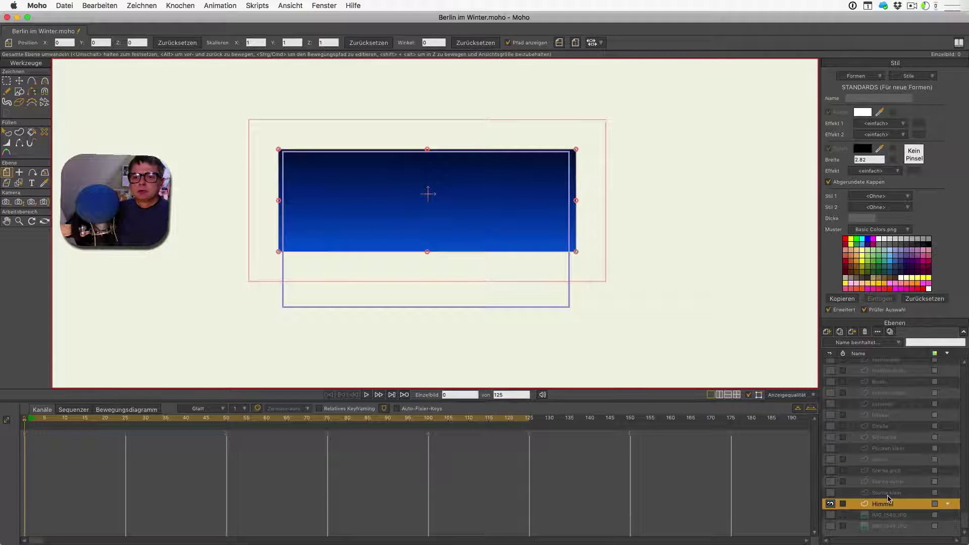
# Step: Make the Sterne klein layer visible and view its small stars up close against the sky
pyautogui.click(830, 493)
pyautogui.scroll(5, 480, 175)
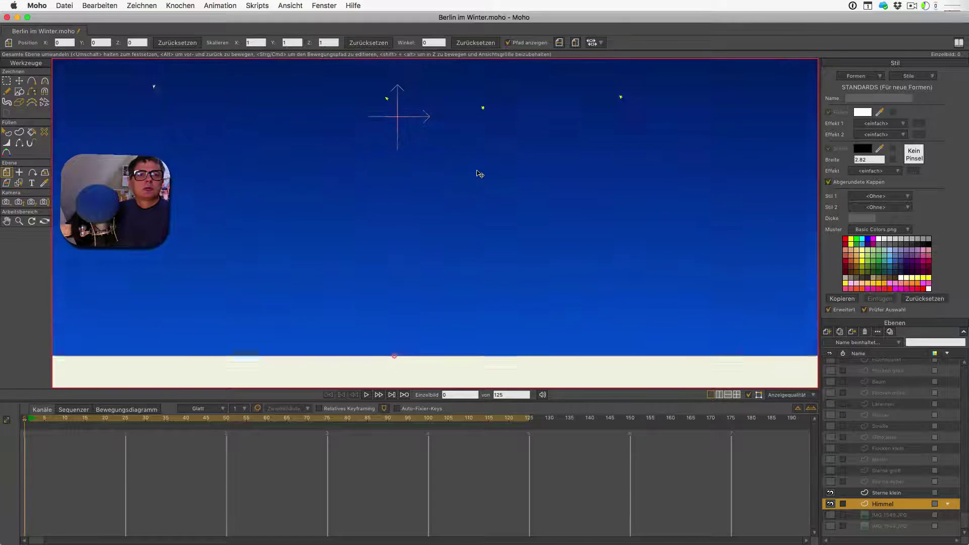
pyautogui.scroll(10, 479, 175)
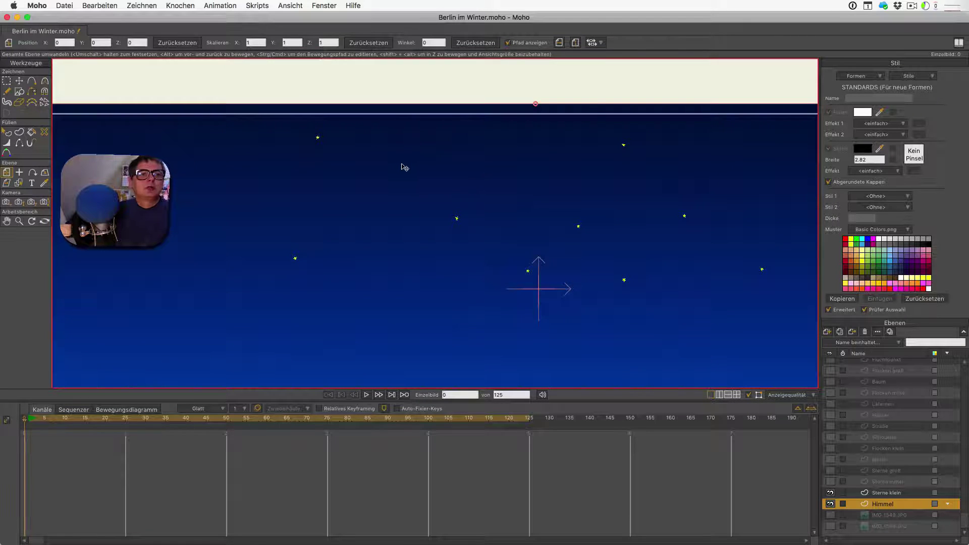
pyautogui.scroll(5, 402, 165)
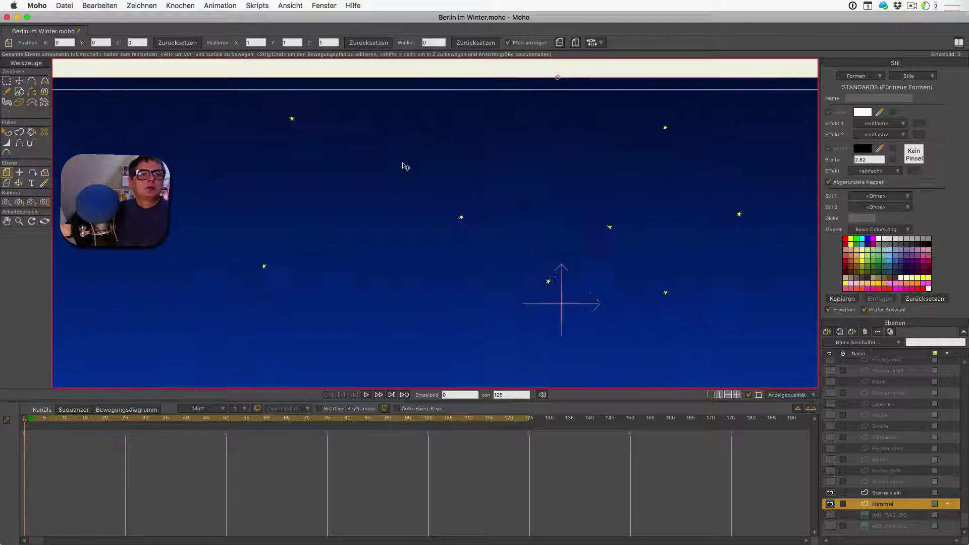
# Step: Choose the star as the shape for the Draw Shape tool
pyautogui.click(19, 93)
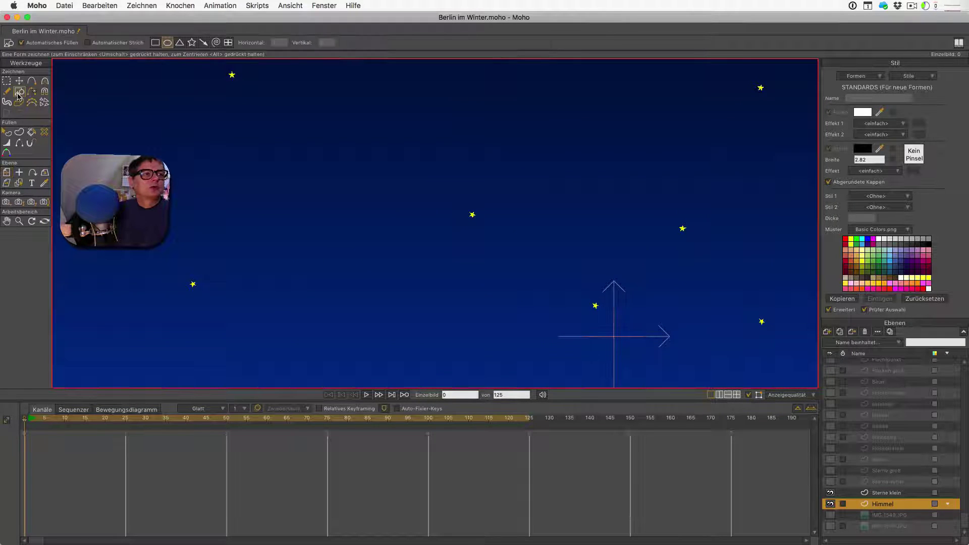
pyautogui.click(192, 45)
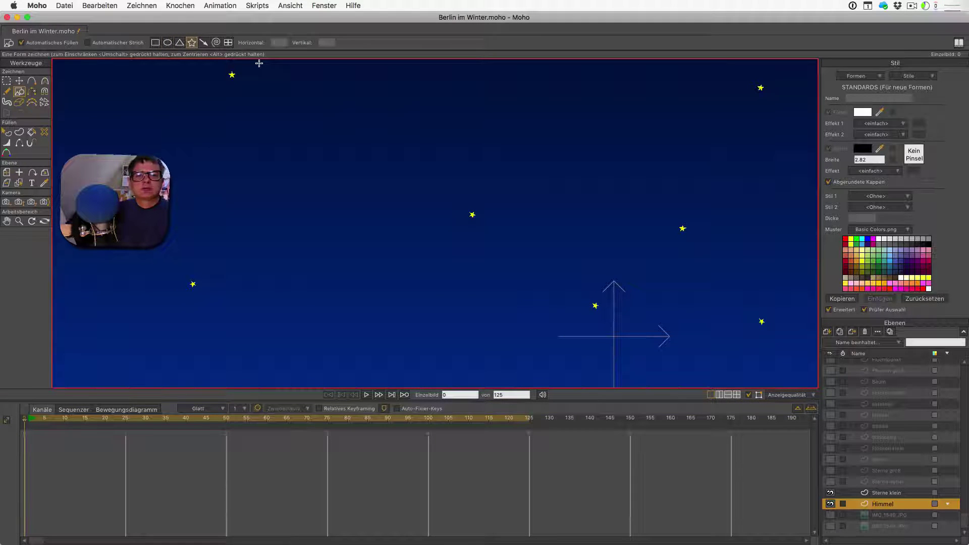
pyautogui.scroll(2, 240, 150)
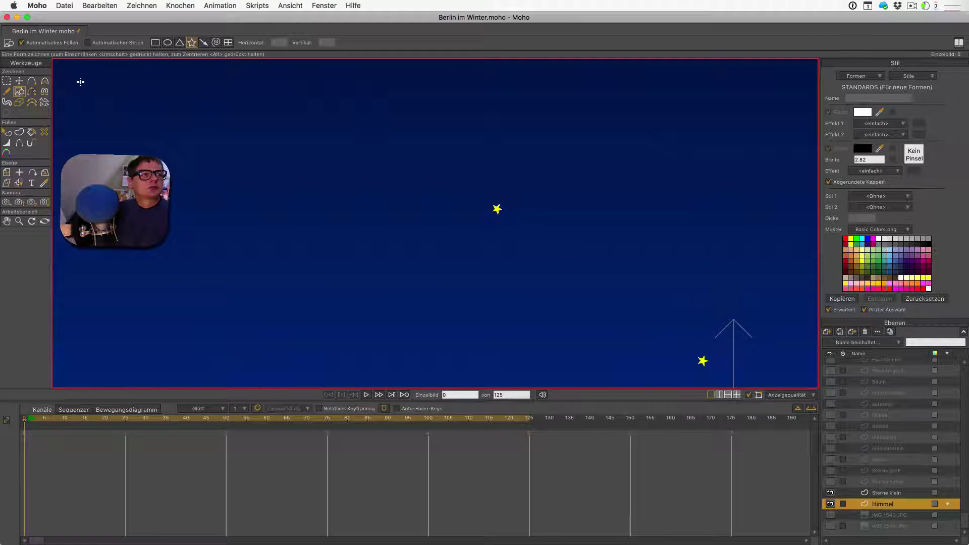
# Step: Make Sterne klein the active layer by picking one of its stars on the canvas with the Select Points tool
pyautogui.click(6, 82)
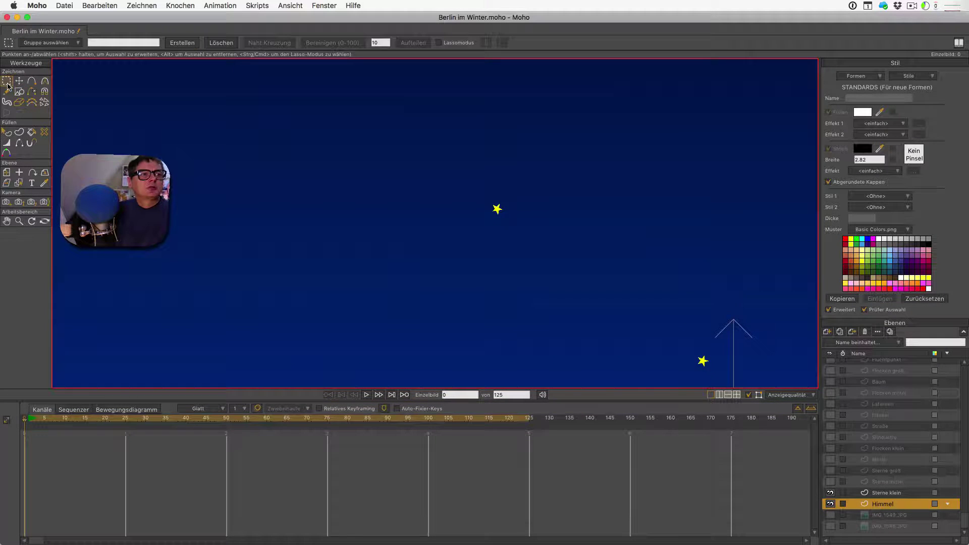
pyautogui.click(497, 209)
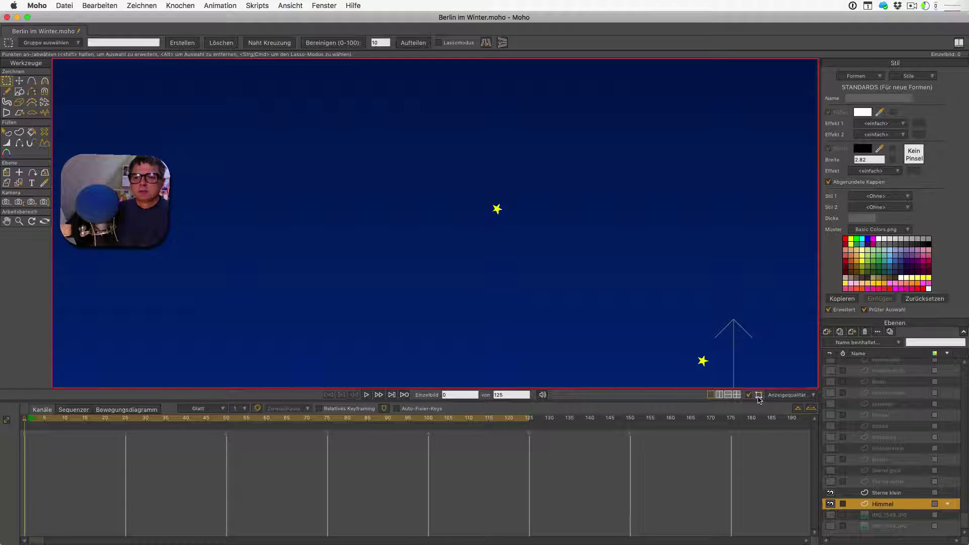
pyautogui.keyDown('alt'); pyautogui.keyDown('super'); pyautogui.click(497, 208); pyautogui.keyUp('super'); pyautogui.keyUp('alt')
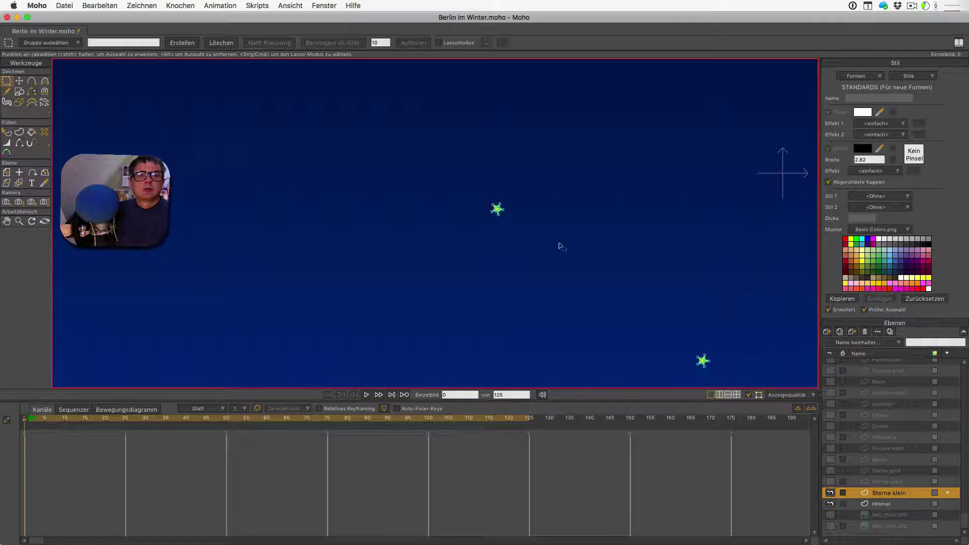
pyautogui.click(703, 362)
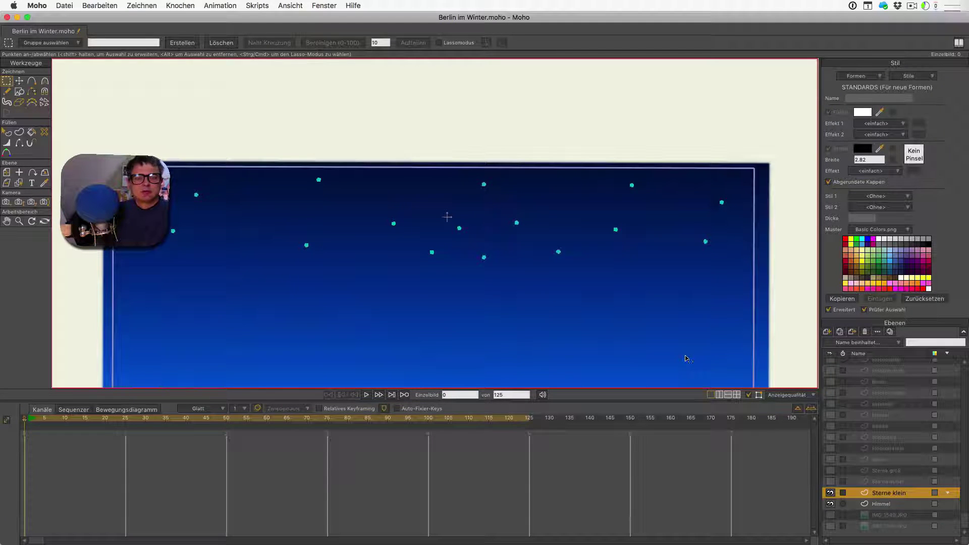
pyautogui.scroll(-2, 684, 358)
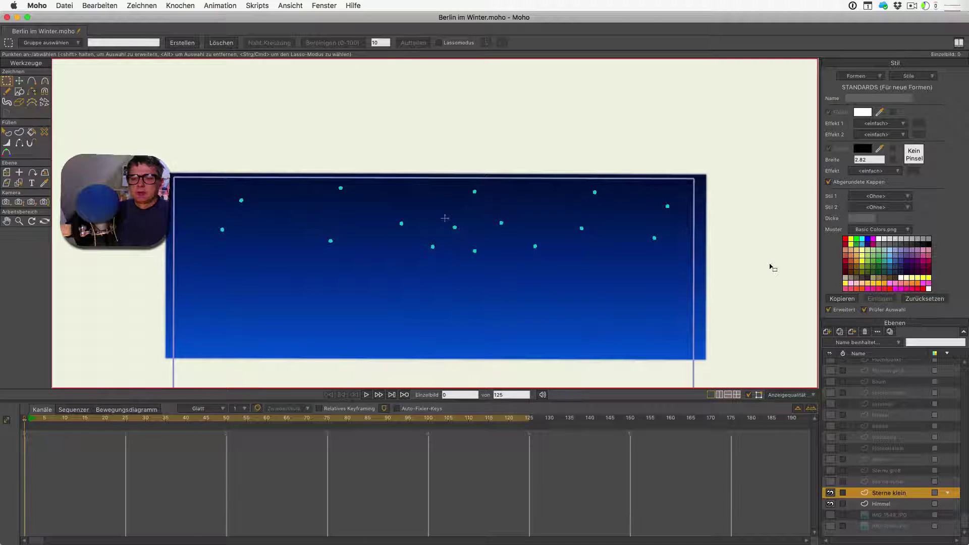
# Step: Make the Sterne mittel and Sterne groß layers visible, selecting each one to highlight its stars
pyautogui.click(831, 484)
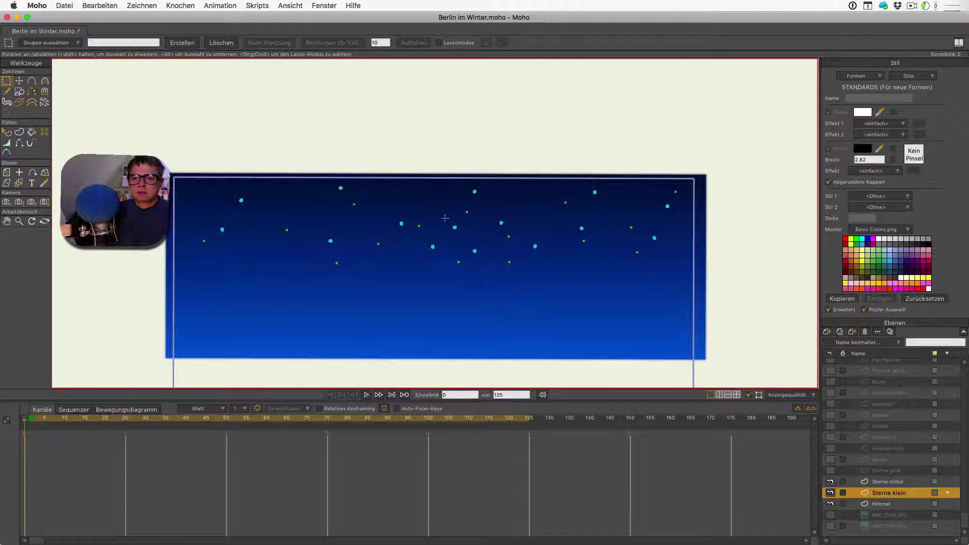
pyautogui.click(900, 483)
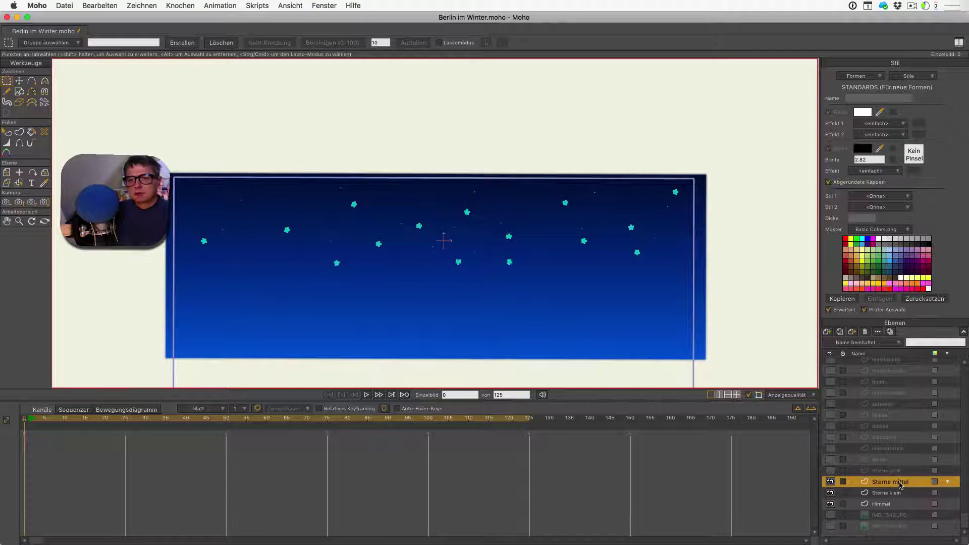
pyautogui.click(892, 471)
pyautogui.click(830, 471)
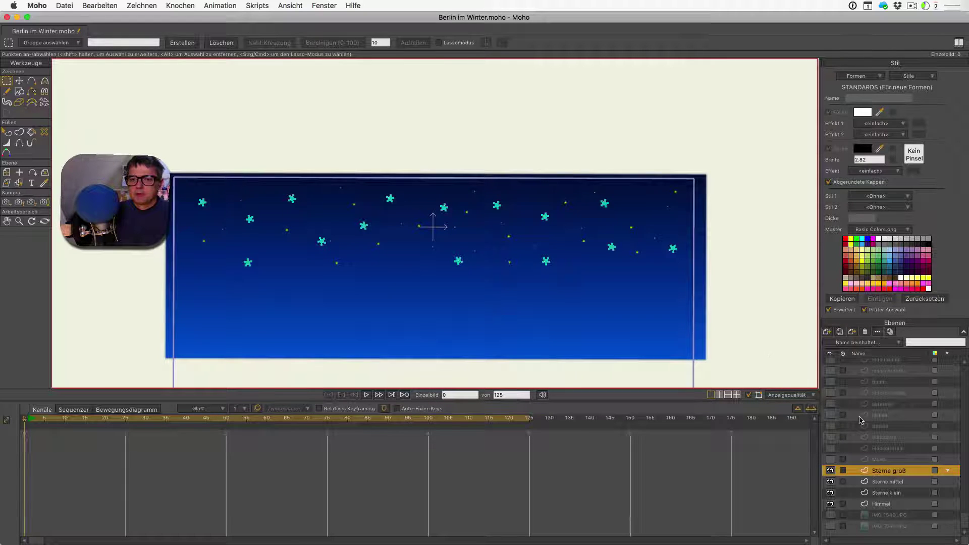
# Step: Make the Mond layer visible and select it to show the shapes that form the moon
pyautogui.click(830, 460)
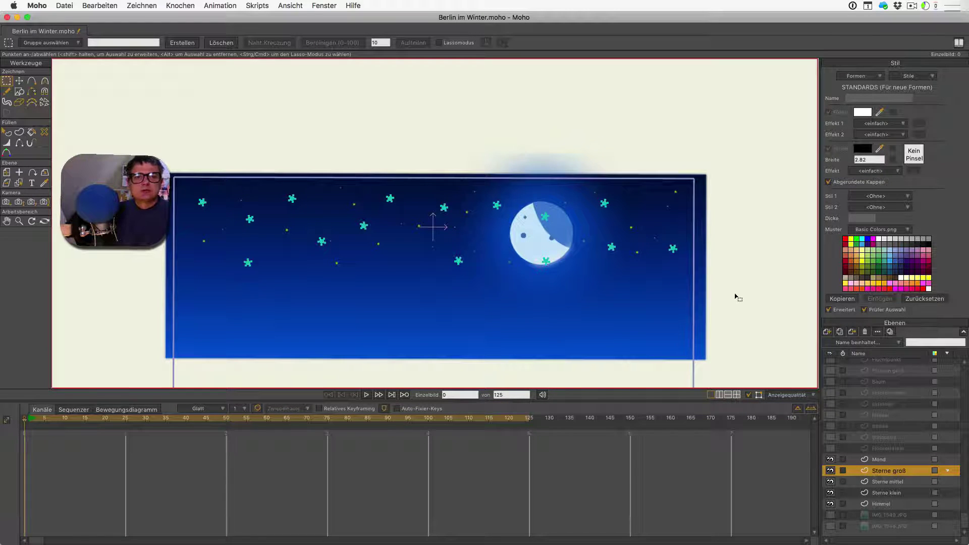
pyautogui.scroll(3, 601, 204)
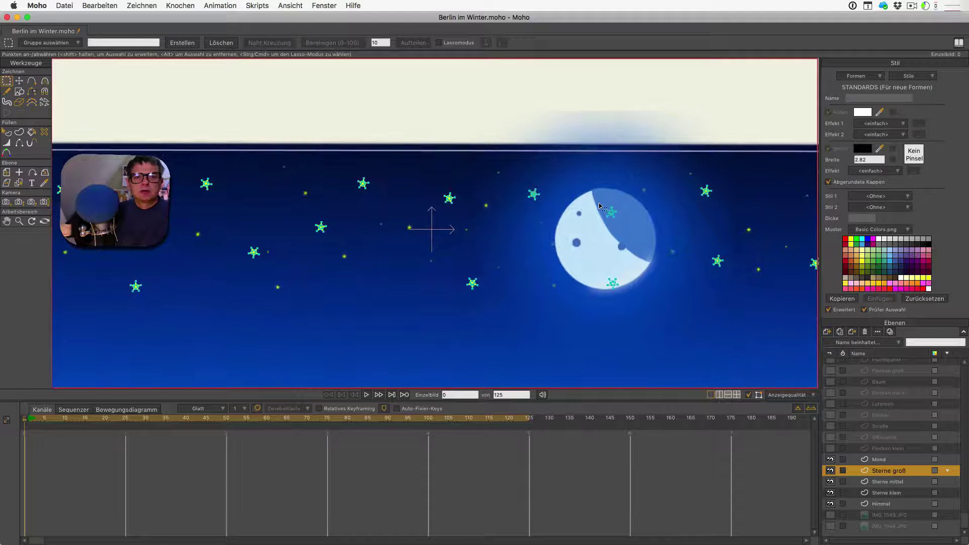
pyautogui.click(880, 461)
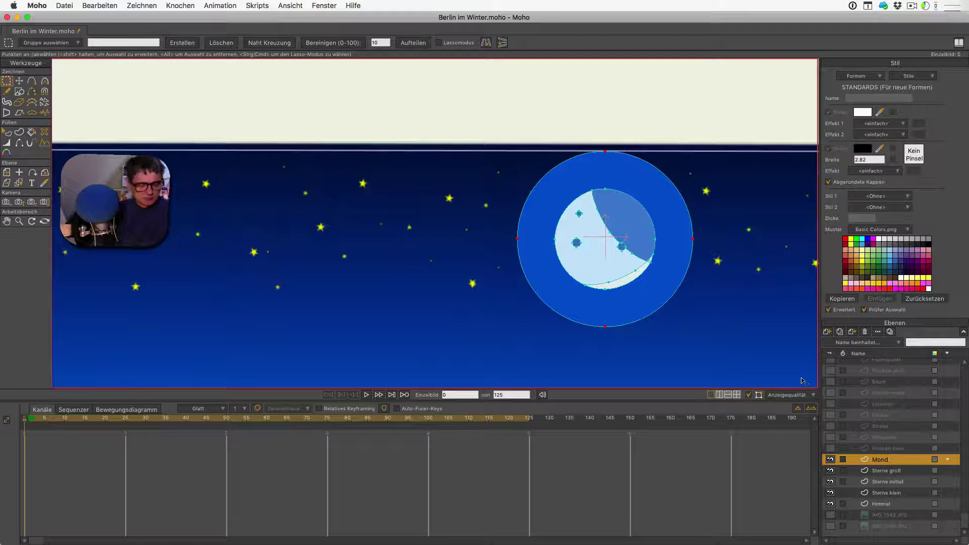
# Step: Switch to Preview and clear away all reference images except unnamed.jpg
pyautogui.press('super+Tab')
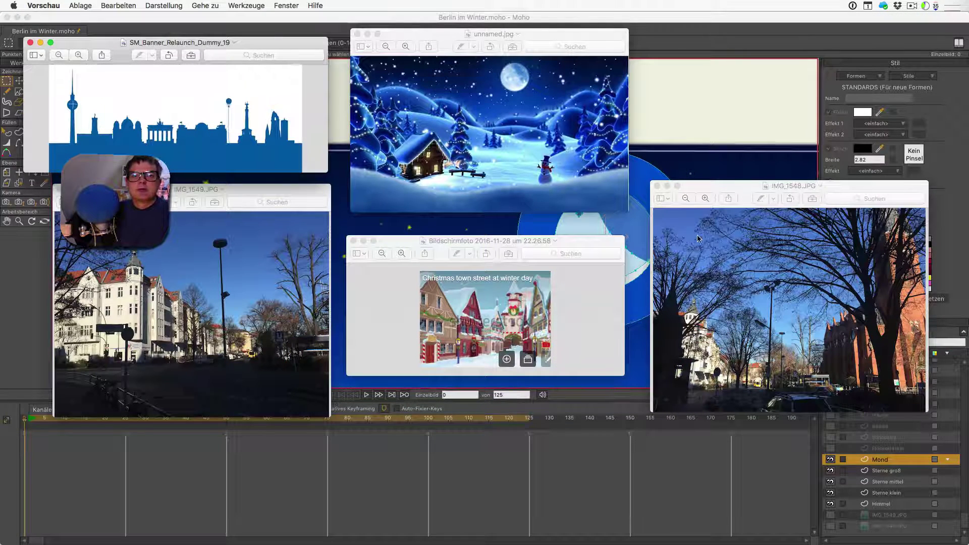
pyautogui.click(657, 185)
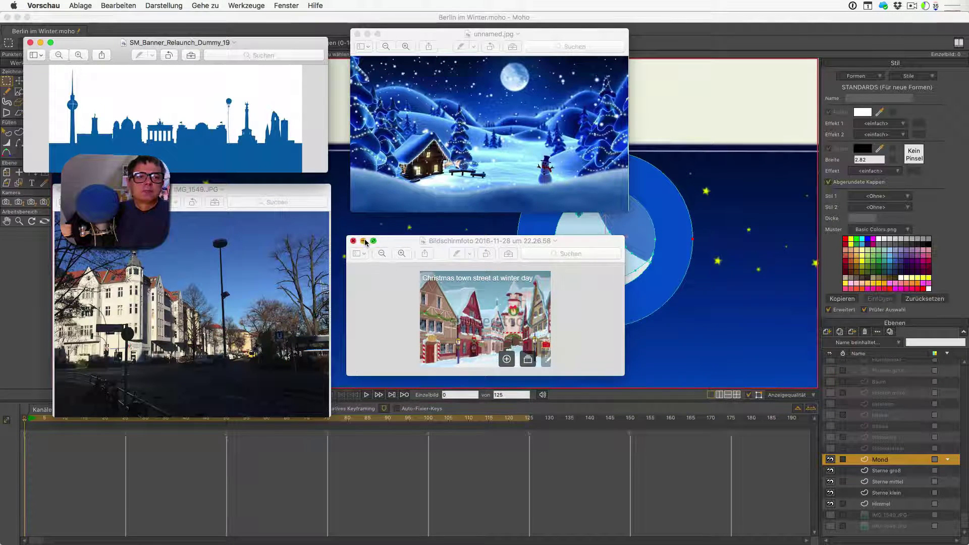
pyautogui.click(363, 240)
pyautogui.press('super+m')
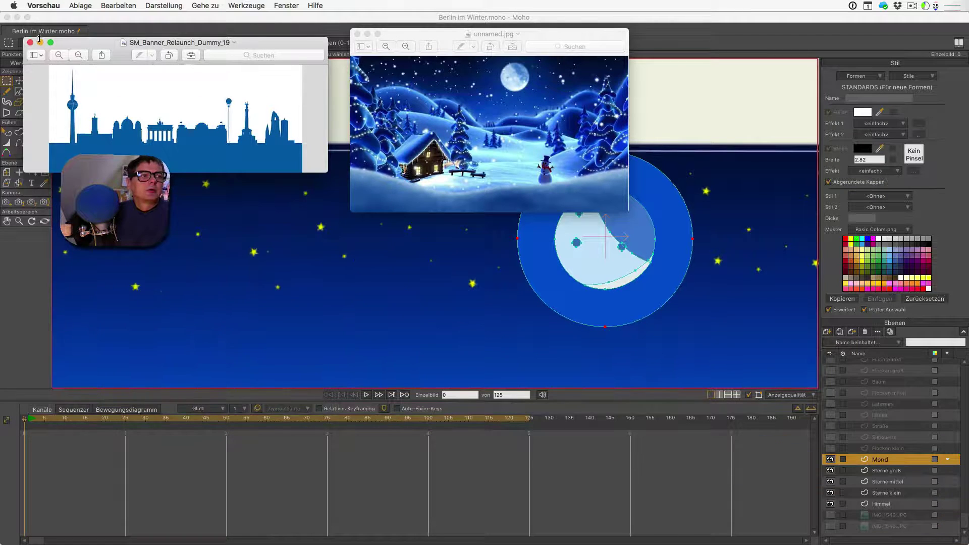
pyautogui.press('super+m')
# Step: Place the unnamed.jpg winter scene beside the drawn moon to compare them, and return to Moho
pyautogui.moveTo(431, 35); pyautogui.dragTo(279, 154)
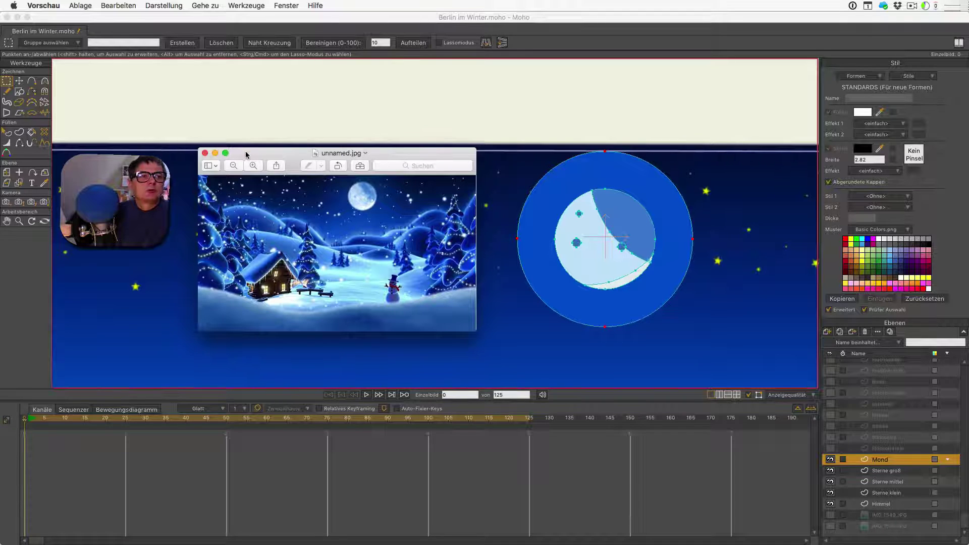
pyautogui.moveTo(247, 155); pyautogui.dragTo(208, 105)
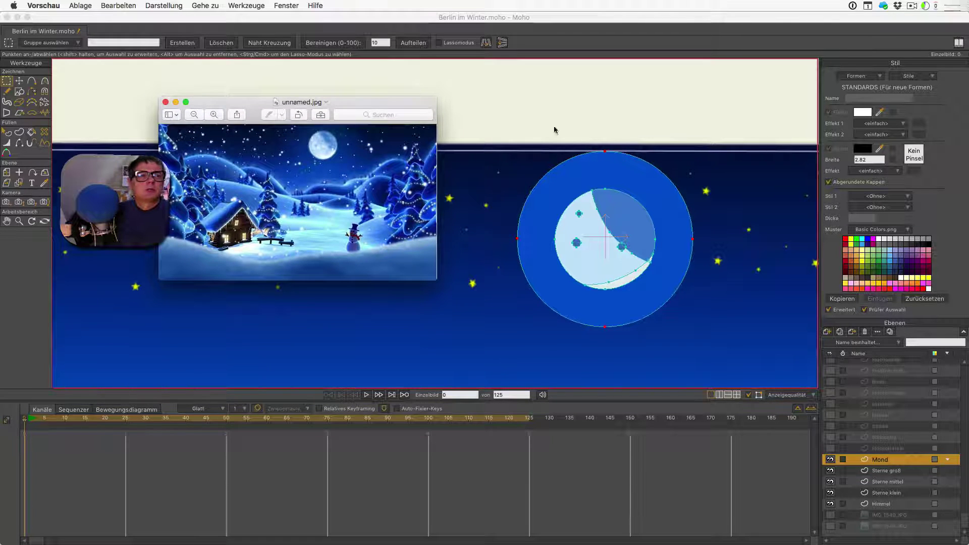
pyautogui.click(579, 105)
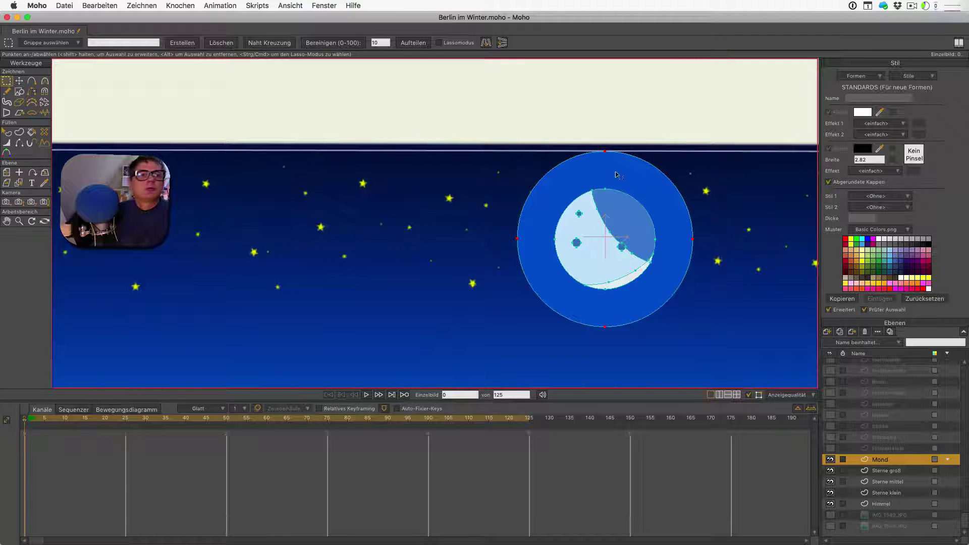
# Step: Select the large glow circle around the moon and inspect its Weiche Kante effect settings and fill colour without changing them
pyautogui.click(7, 132)
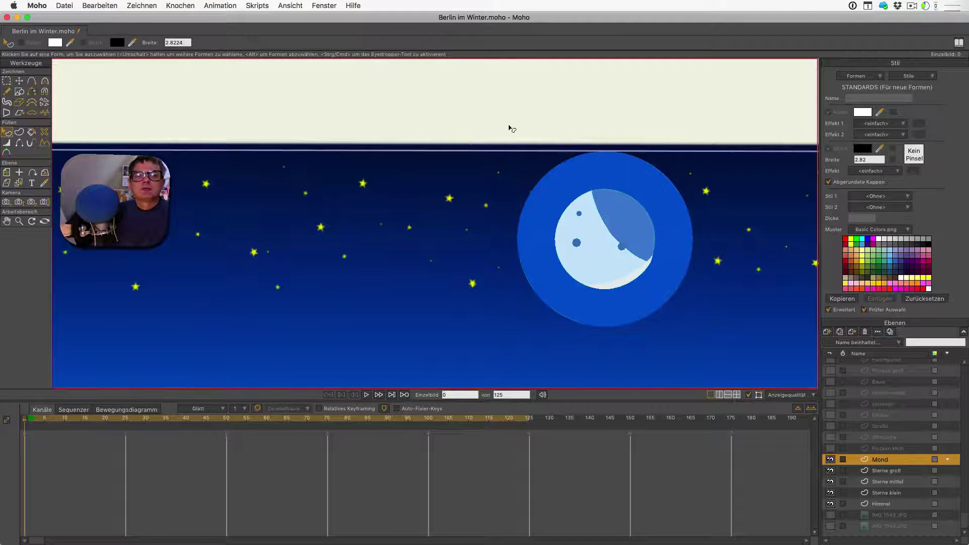
pyautogui.click(624, 170)
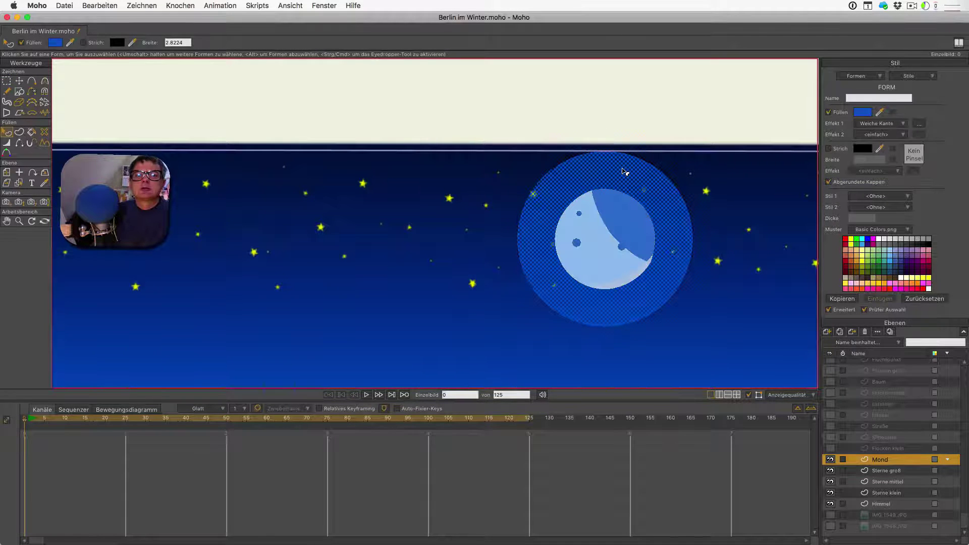
pyautogui.click(904, 124)
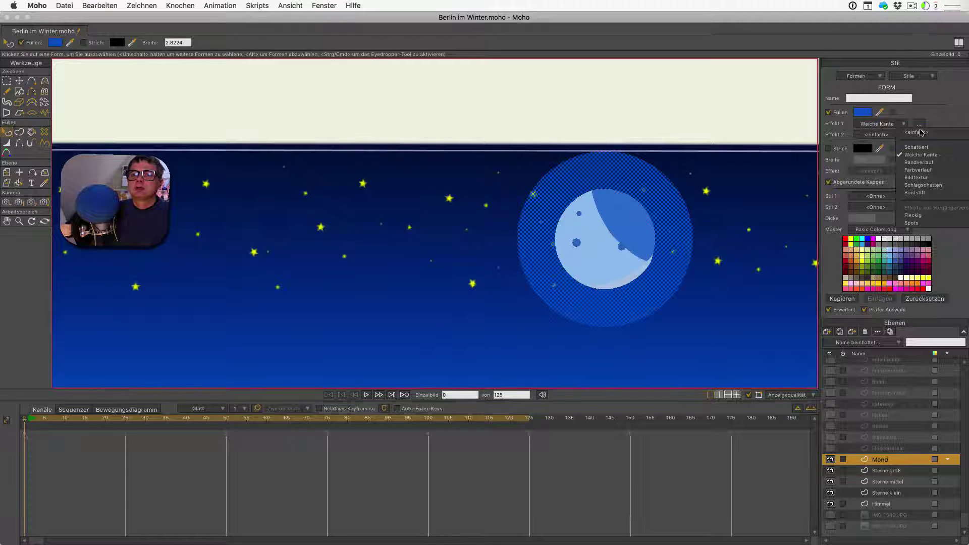
pyautogui.click(946, 117)
pyautogui.click(919, 124)
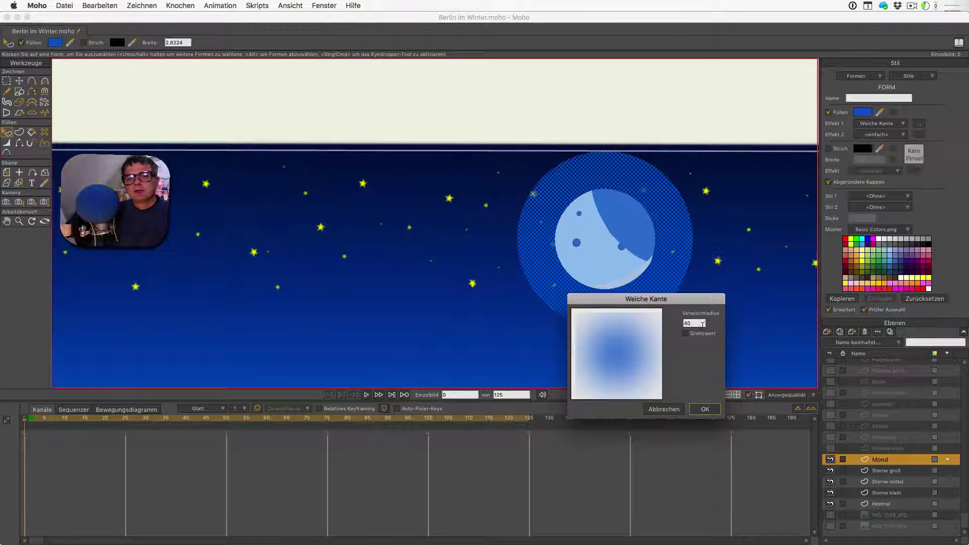
pyautogui.click(665, 410)
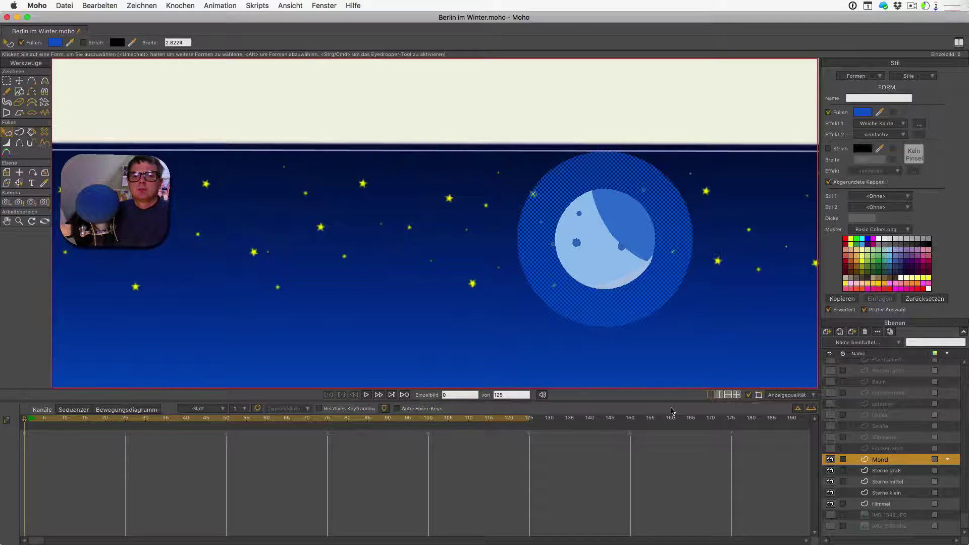
pyautogui.click(919, 124)
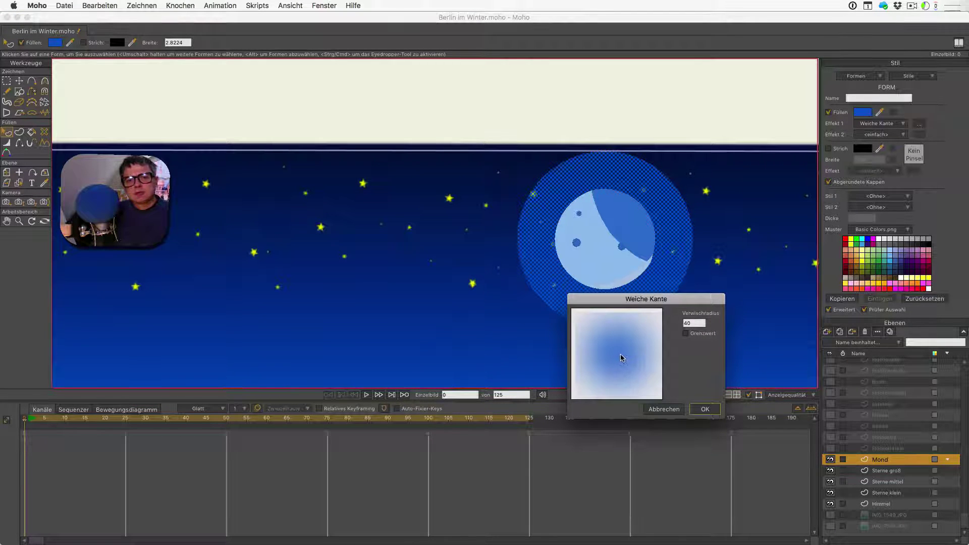
pyautogui.click(670, 409)
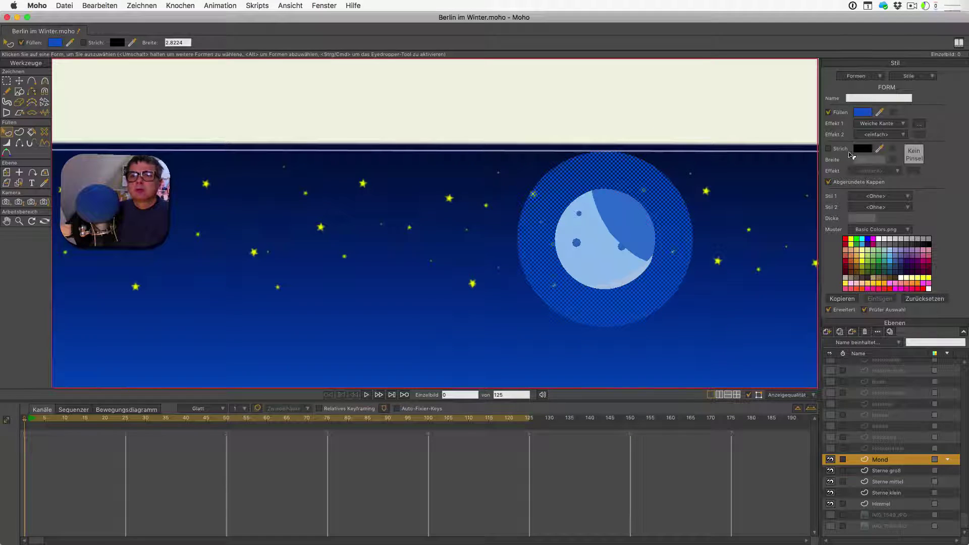
pyautogui.click(863, 114)
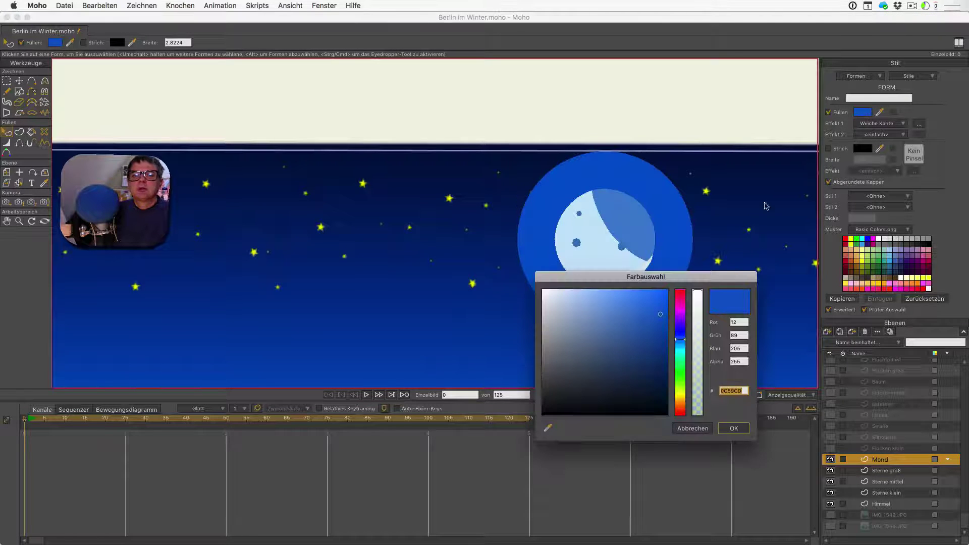
pyautogui.click(693, 429)
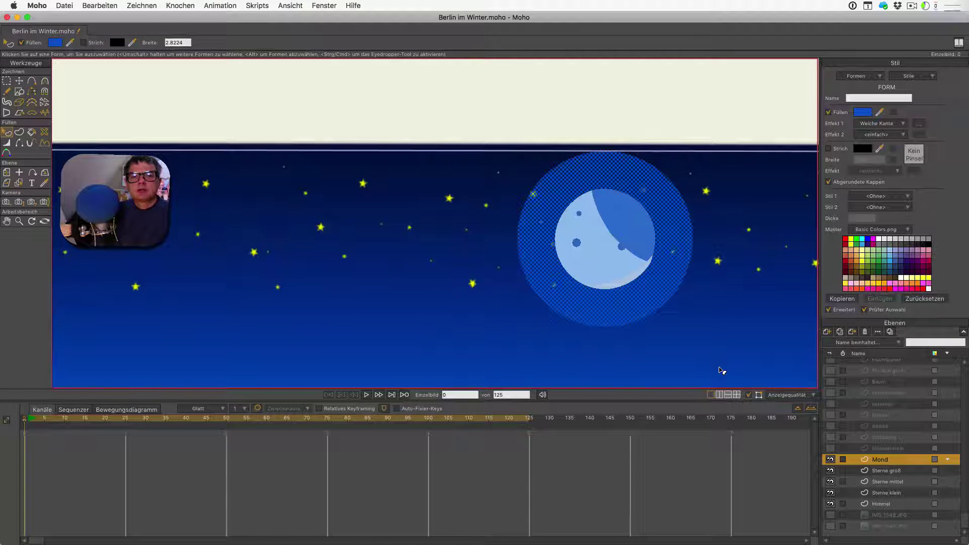
# Step: Select the moon's pale disc and inspect its fill colour, leaving it unchanged
pyautogui.scroll(-5, 722, 371)
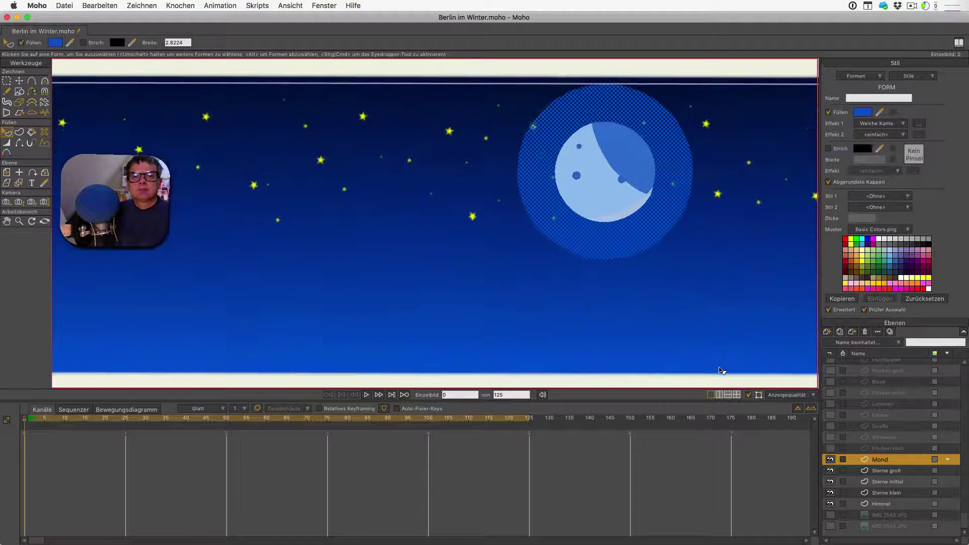
pyautogui.scroll(1, 722, 371)
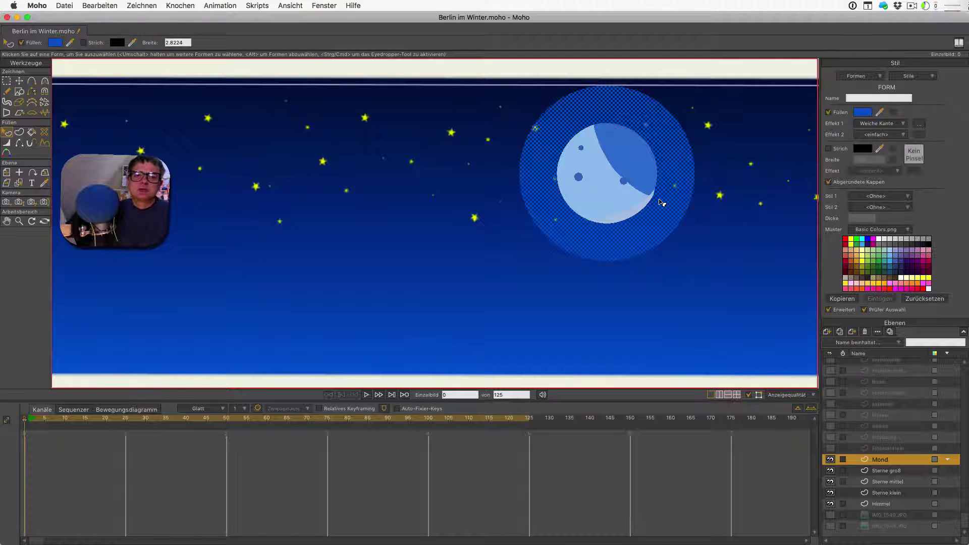
pyautogui.click(622, 221)
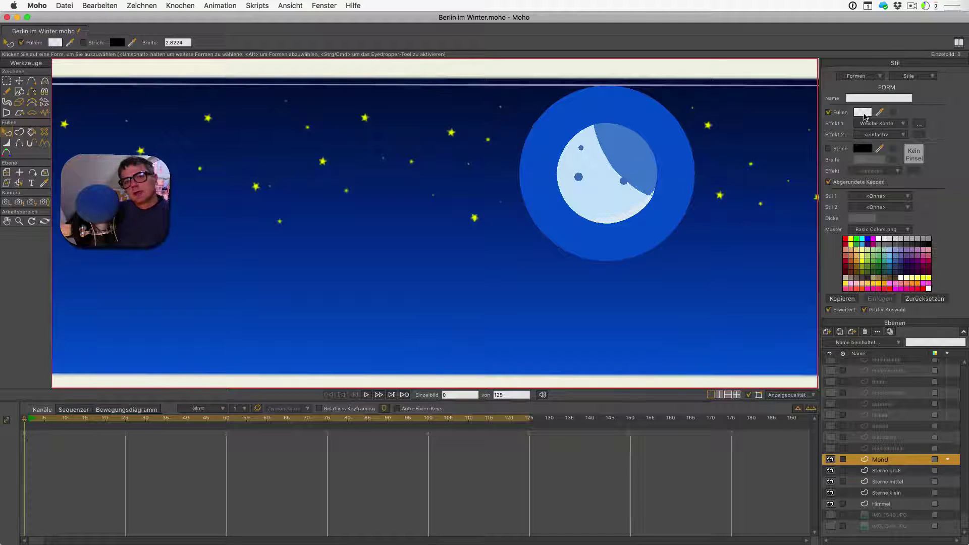
pyautogui.click(864, 115)
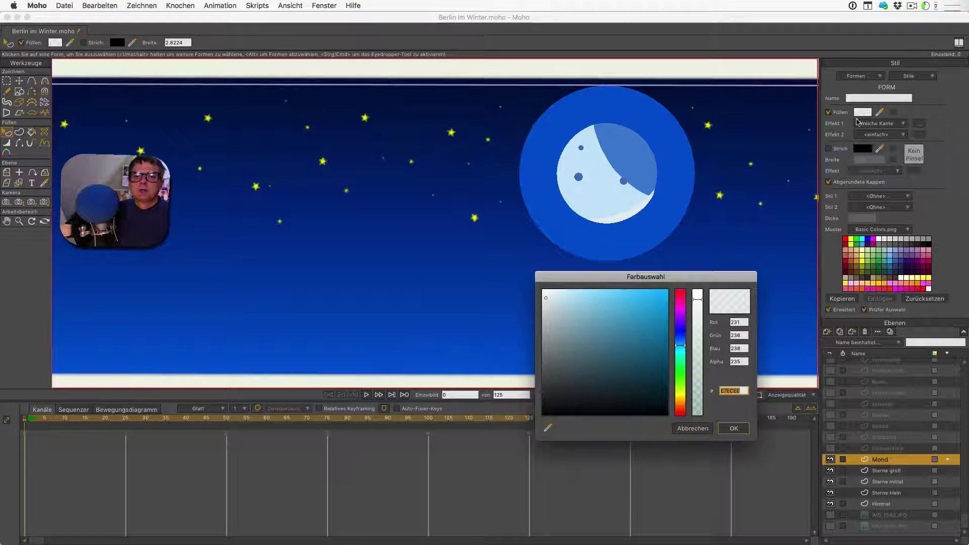
pyautogui.click(693, 429)
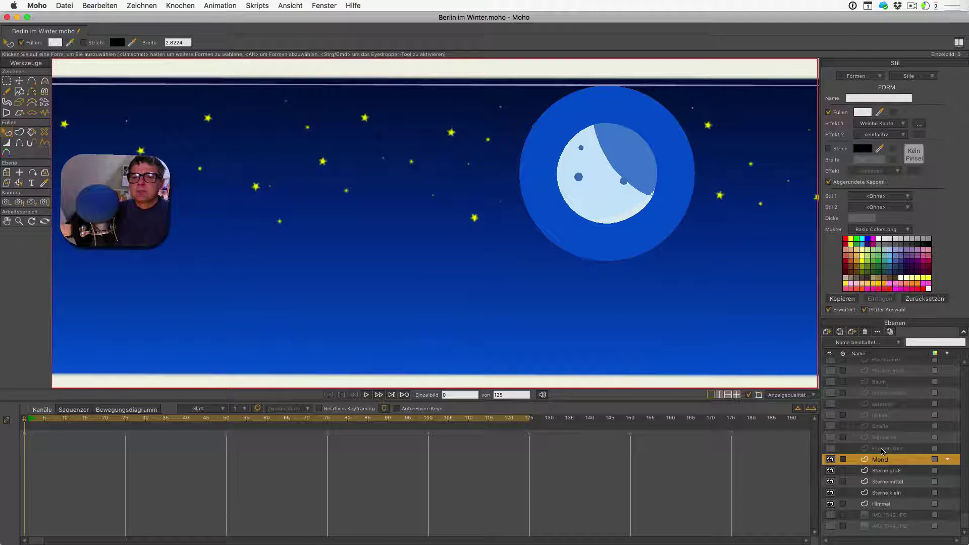
# Step: Make the Silhouette layer visible beneath the night sky and clear the shape selection on the moon
pyautogui.scroll(-5, 392, 209)
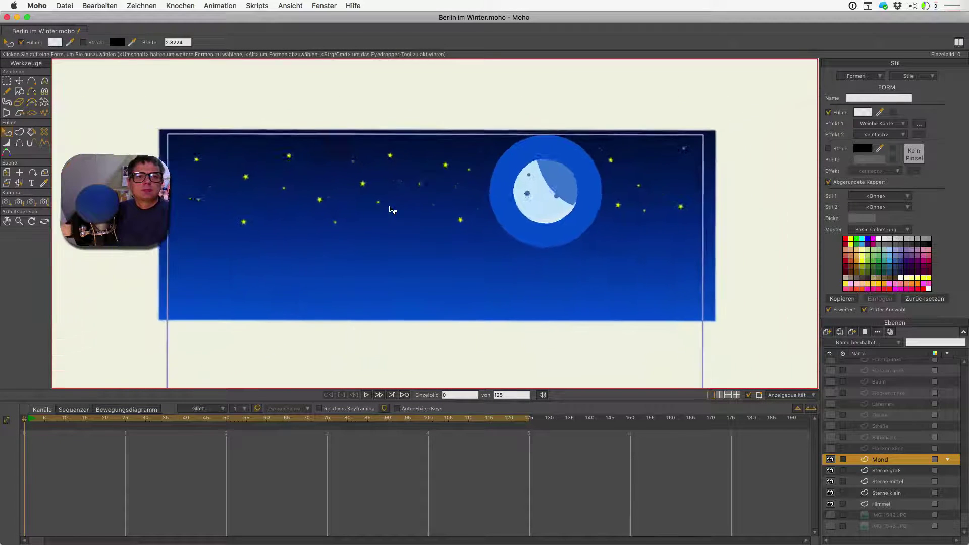
pyautogui.scroll(-3, 392, 210)
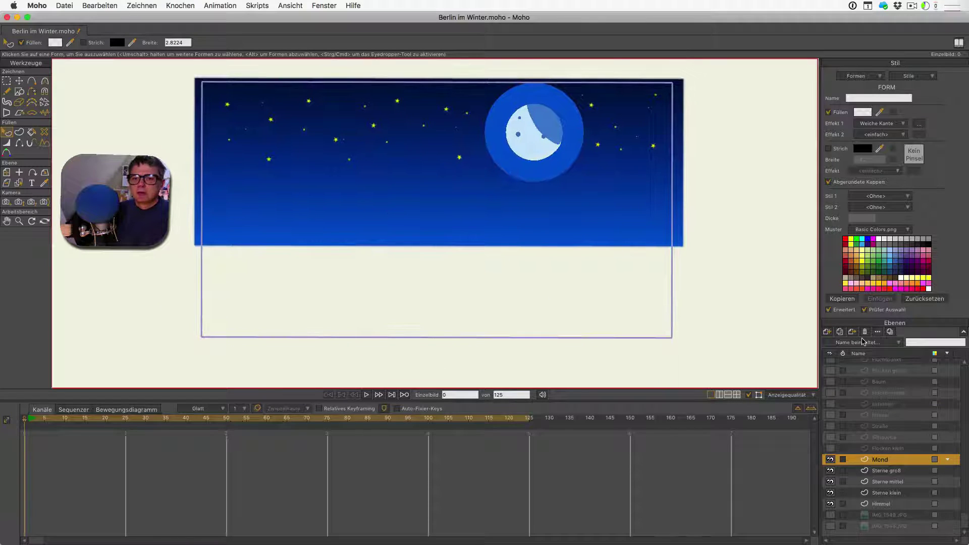
pyautogui.click(831, 438)
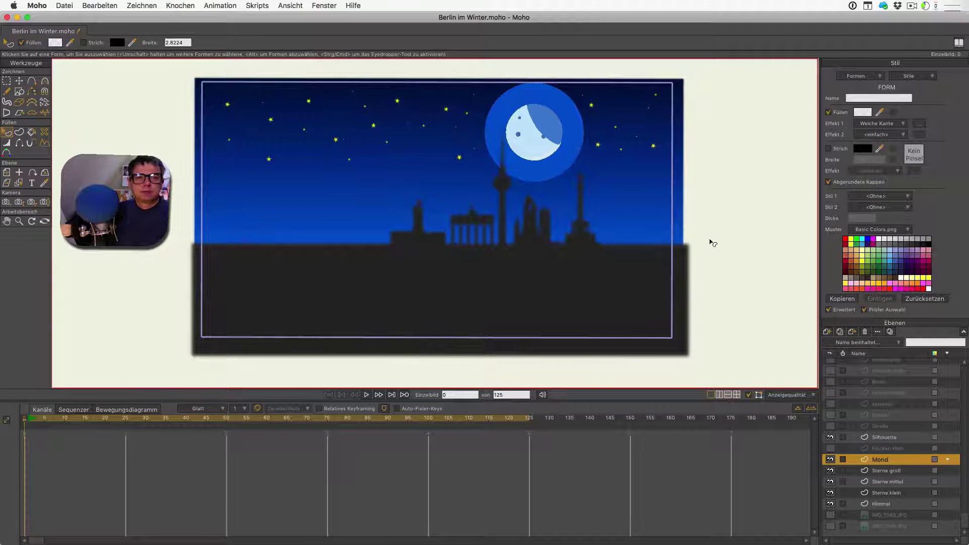
pyautogui.click(289, 293)
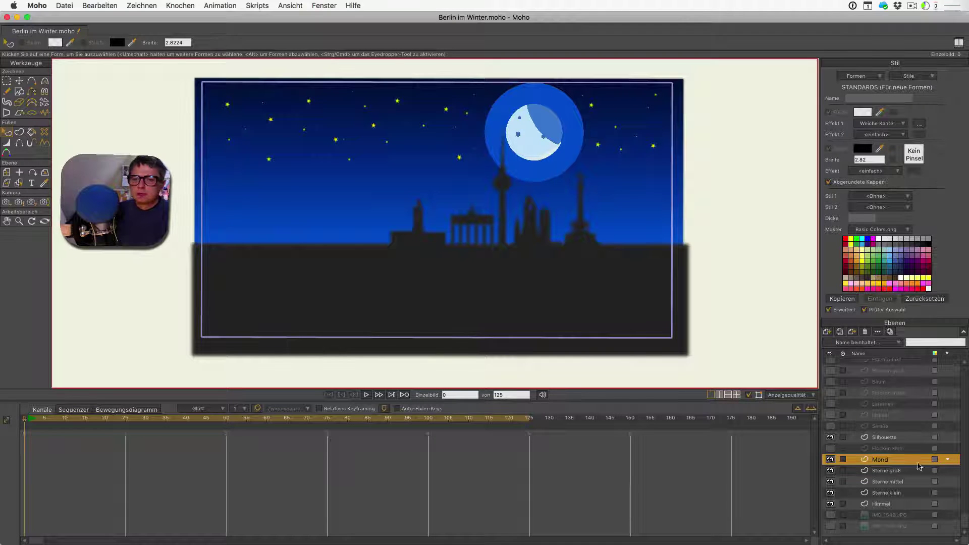
# Step: Select the dark ground shape on the Silhouette layer, inspect its Weiche Kante effect settings without changing them, and deselect it
pyautogui.click(546, 310)
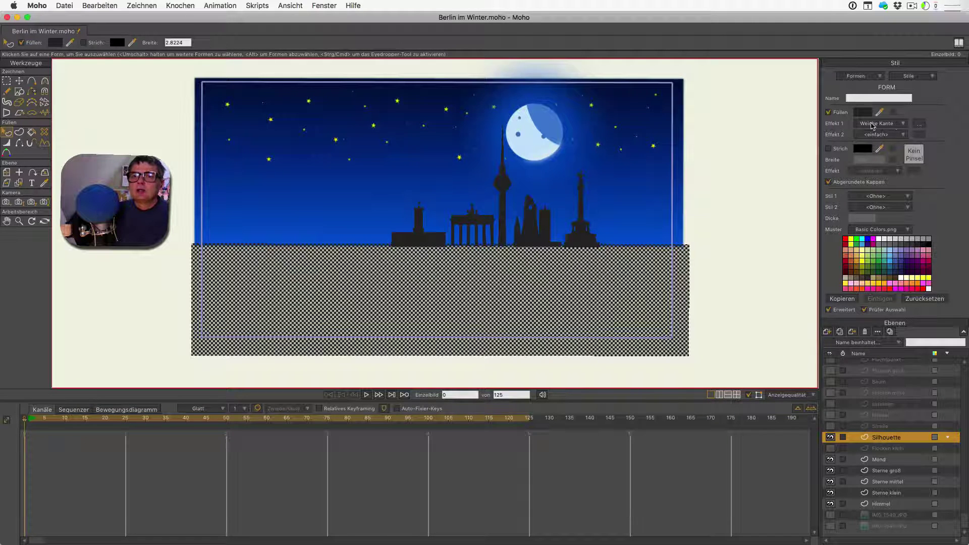
pyautogui.click(920, 126)
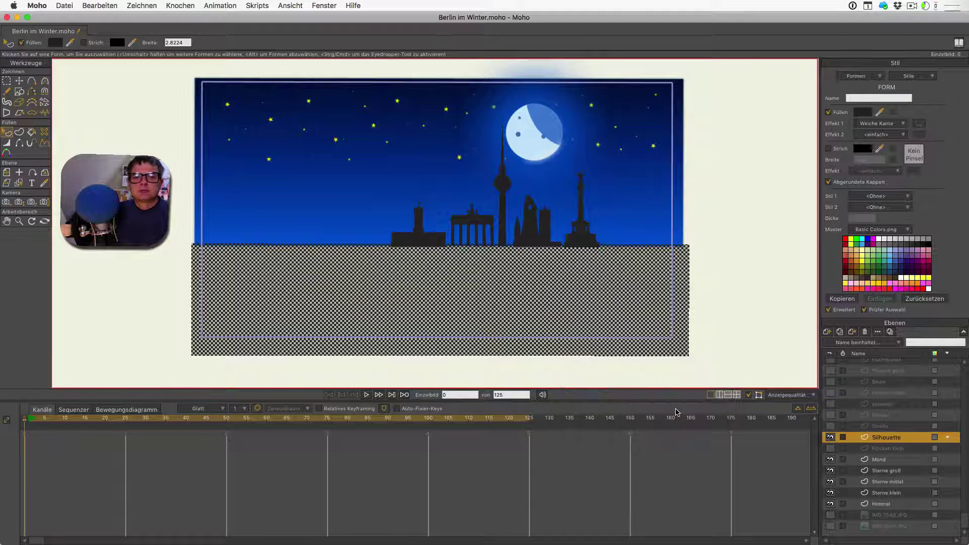
pyautogui.click(662, 409)
pyautogui.click(757, 254)
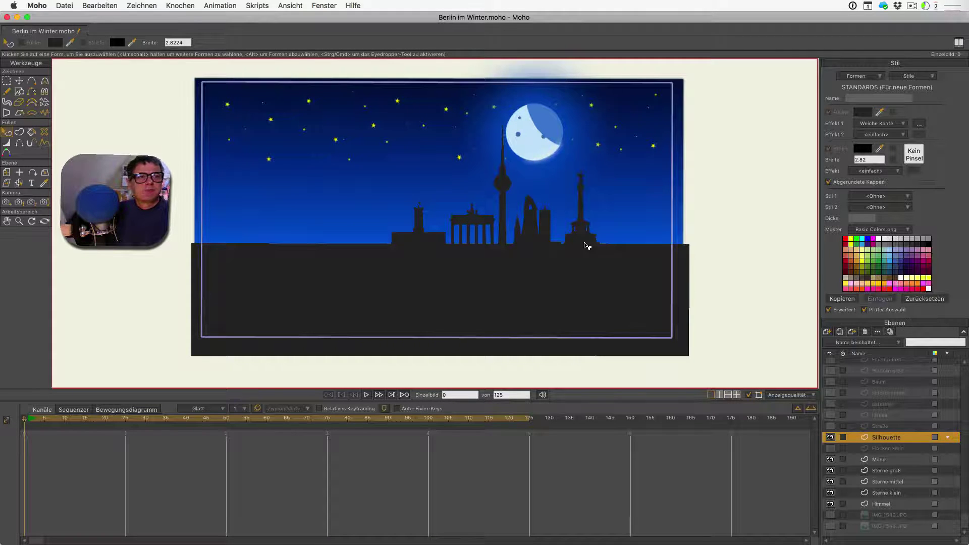
# Step: Display the Silhouette layer's points and select the entire victory column to examine how the Berlin landmarks are outlined
pyautogui.click(585, 245)
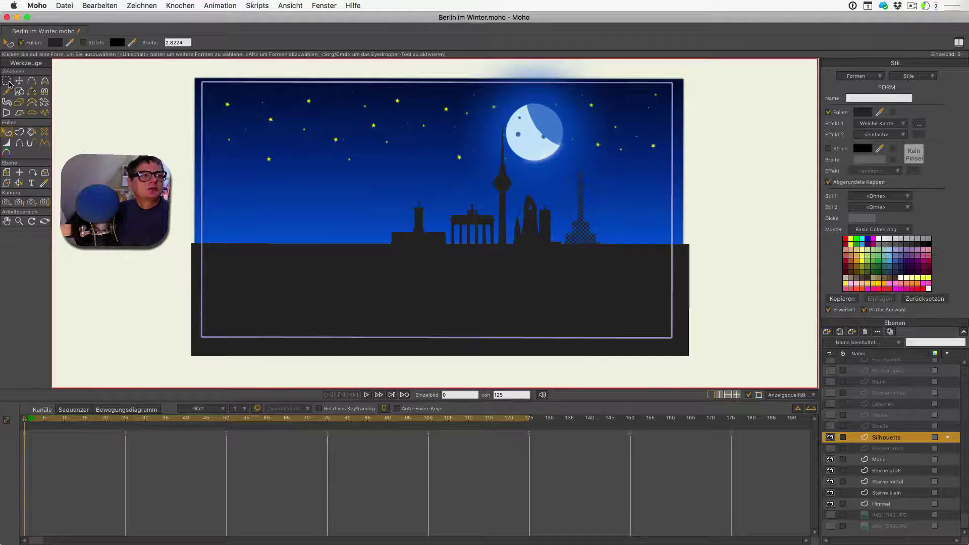
pyautogui.click(6, 81)
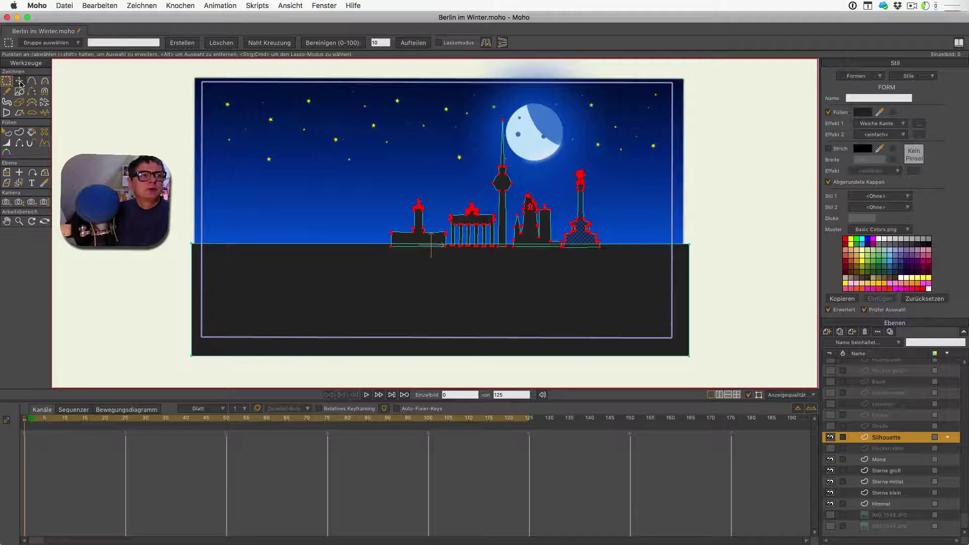
pyautogui.click(19, 81)
pyautogui.click(454, 235)
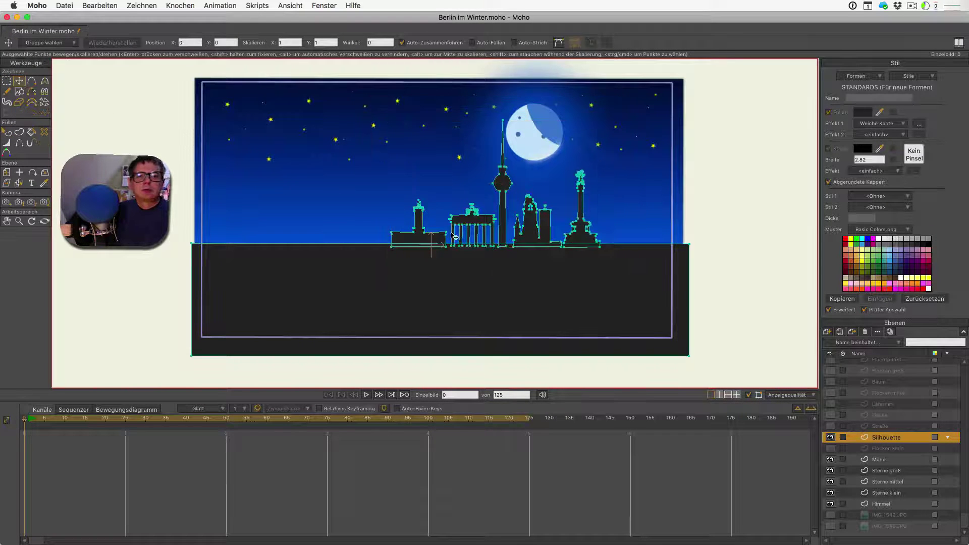
pyautogui.doubleClick(586, 232)
pyautogui.scroll(5, 585, 237)
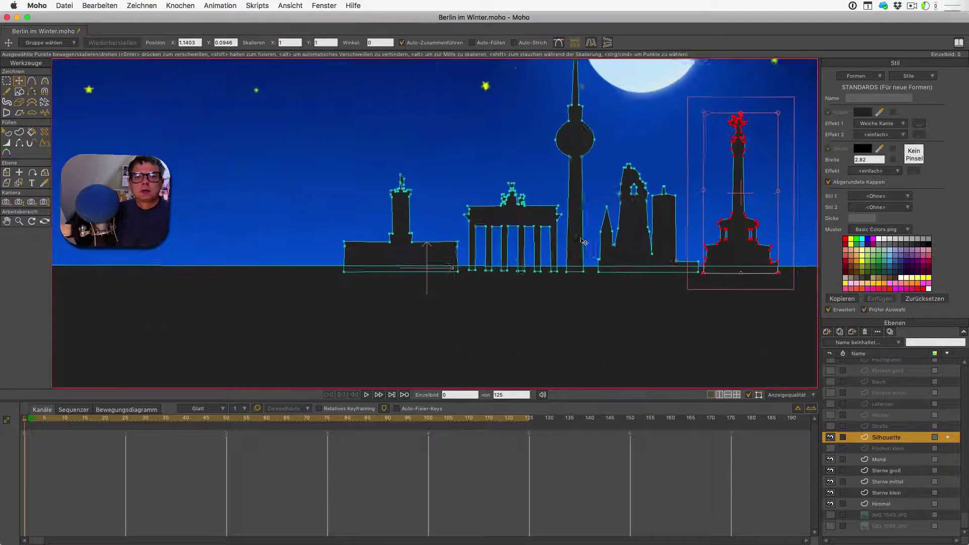
pyautogui.hscroll(5, 584, 242)
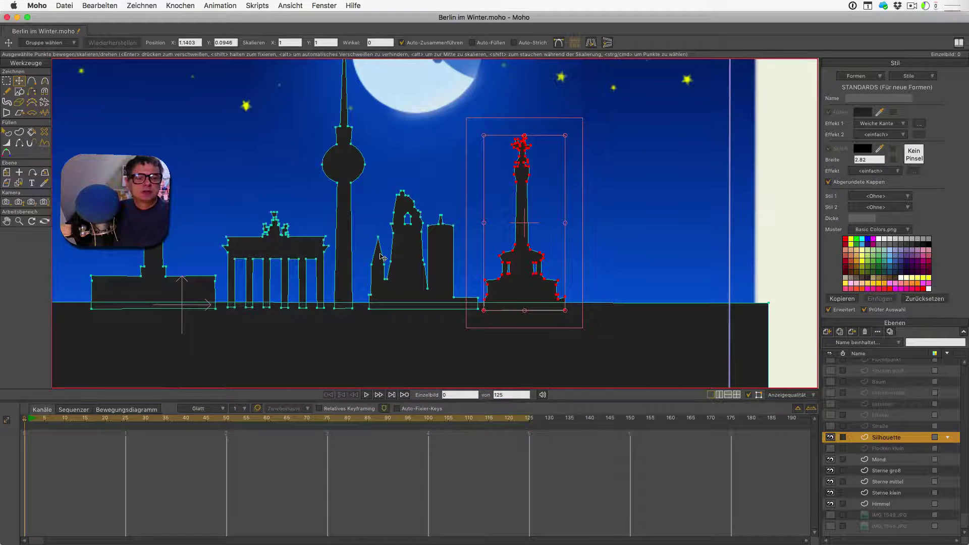
pyautogui.scroll(-3, 382, 258)
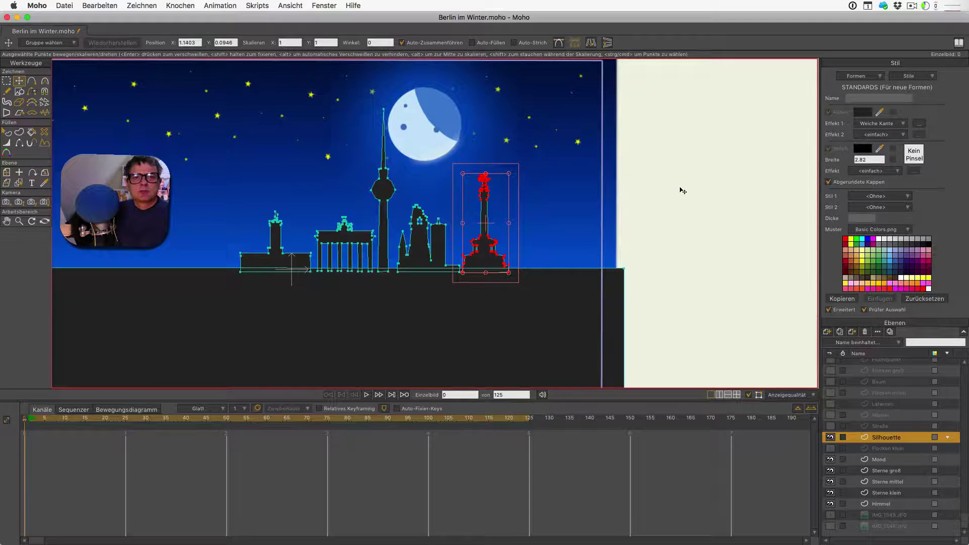
pyautogui.scroll(-3, 680, 191)
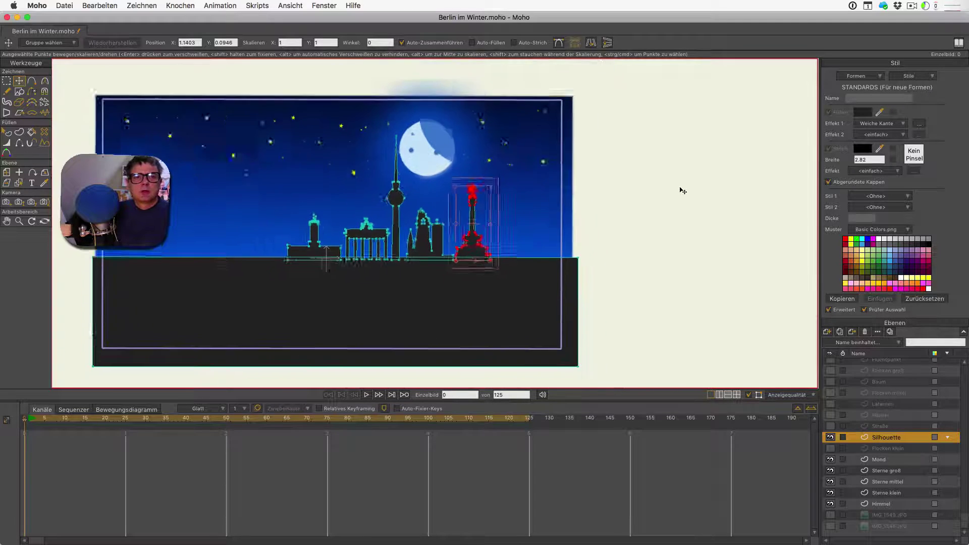
# Step: Make the Straße layer visible to show the road, pavements and green area in front of the skyline
pyautogui.click(830, 426)
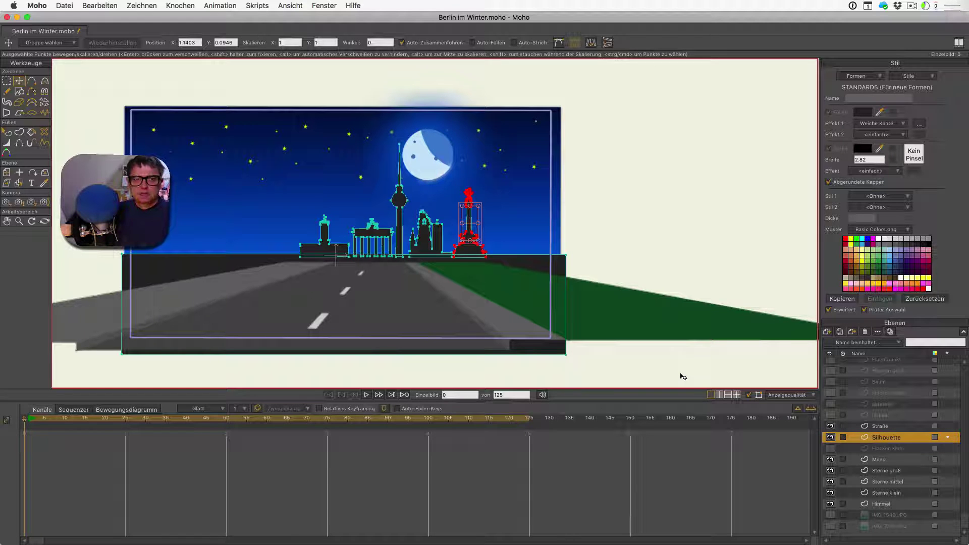
pyautogui.scroll(-2, 630, 212)
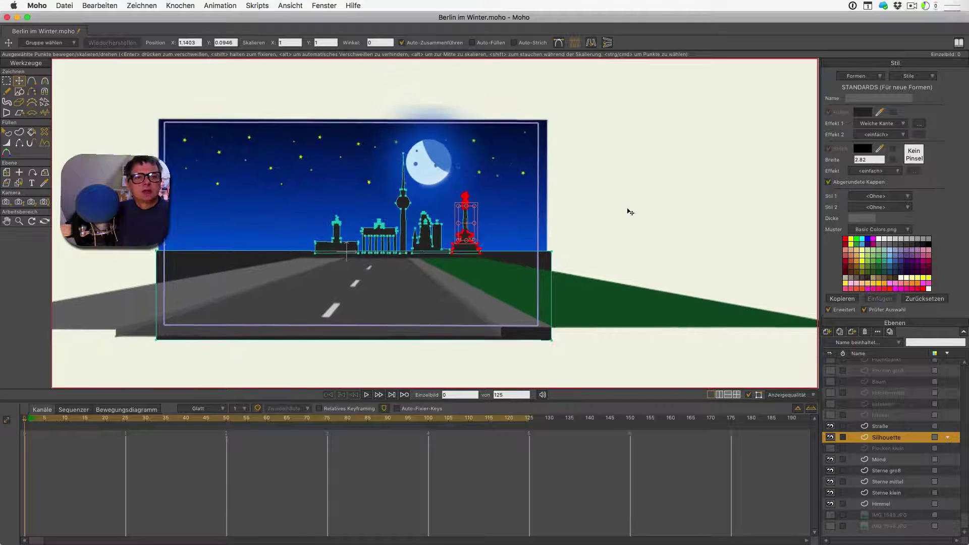
pyautogui.hscroll(-4, 631, 212)
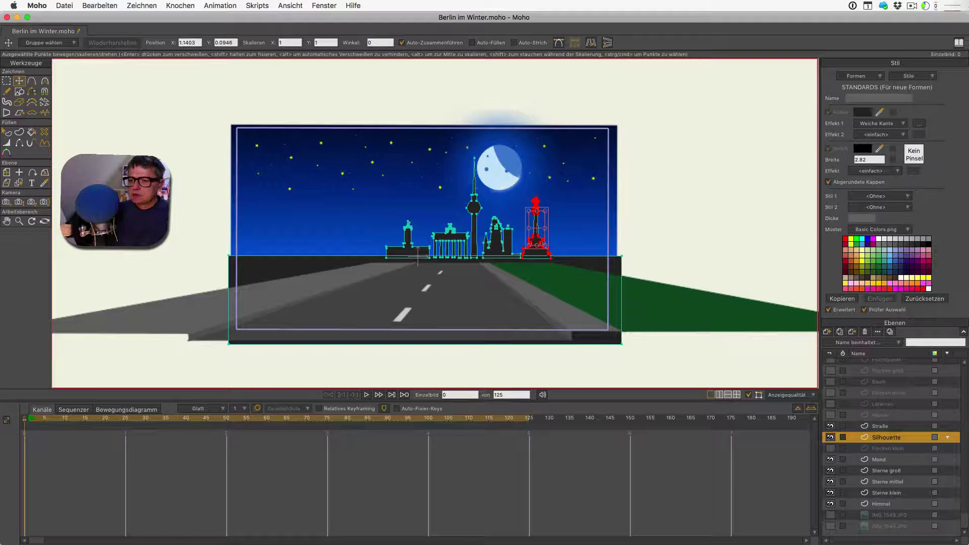
# Step: Switch to Preview and close the Christmas town street screenshot and the unnamed.jpg reference image
pyautogui.click(909, 537)
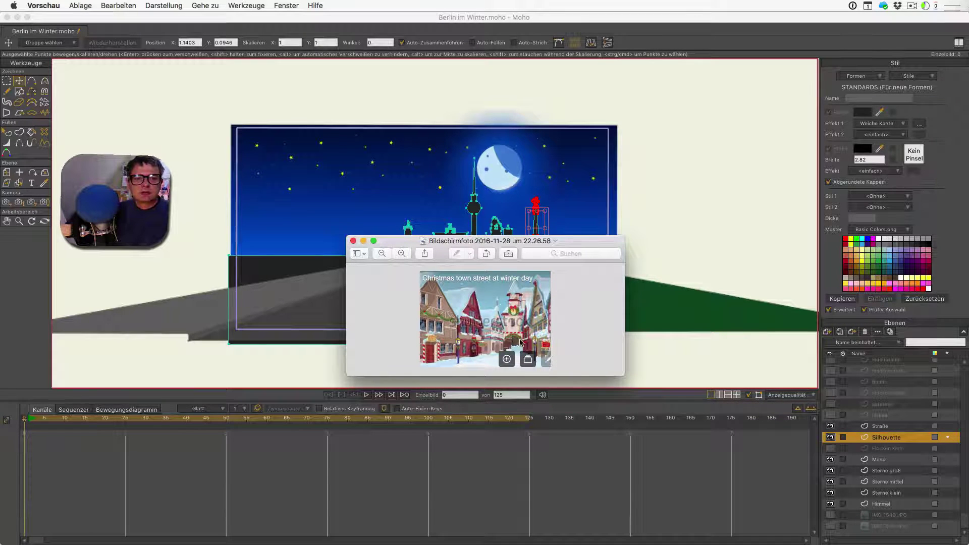
pyautogui.click(353, 241)
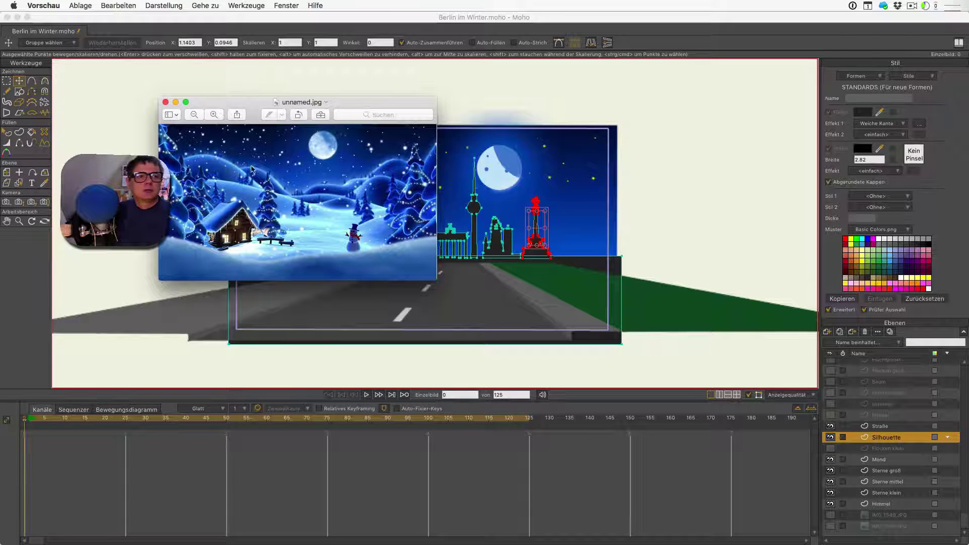
pyautogui.click(165, 103)
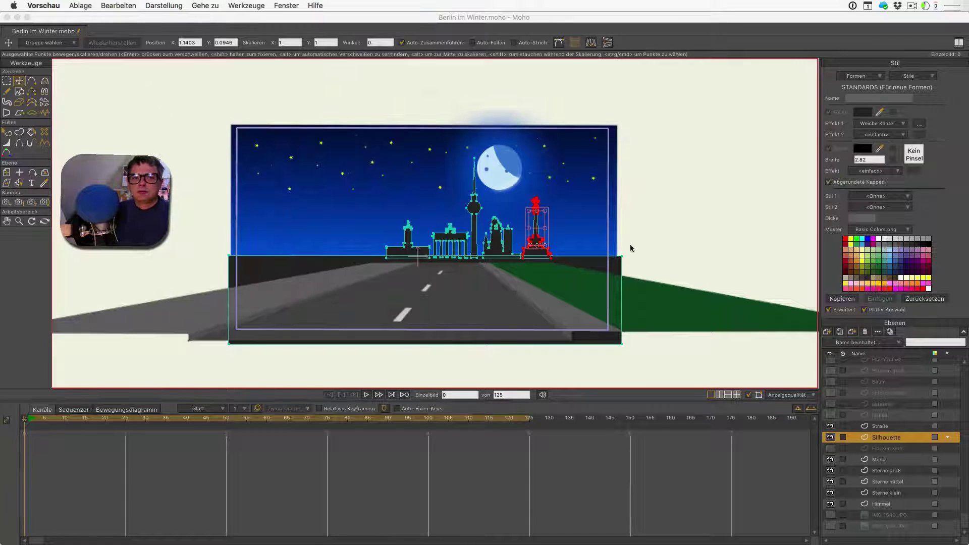
# Step: Make the Fluchtpunkt layer visible to overlay the red perspective guide lines on the scene
pyautogui.scroll(1, 898, 393)
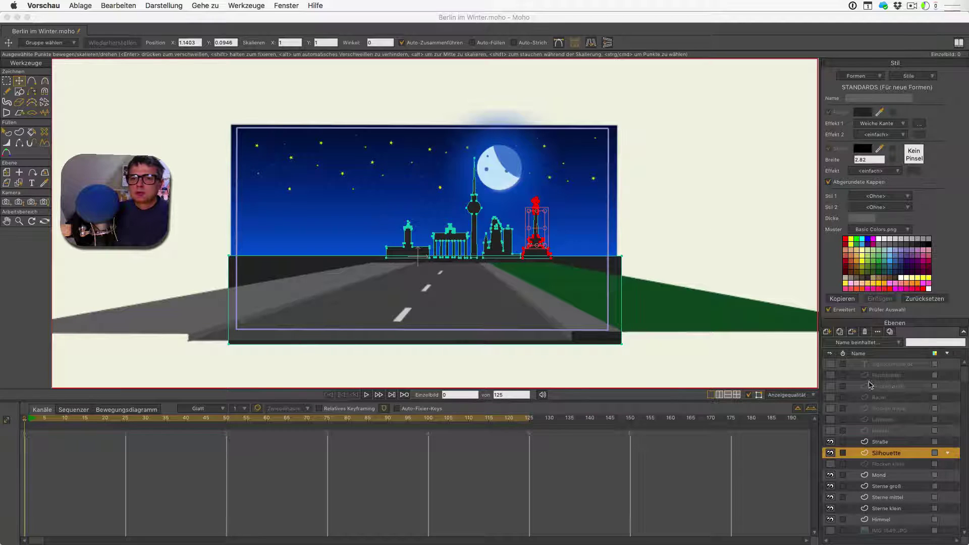
pyautogui.click(831, 376)
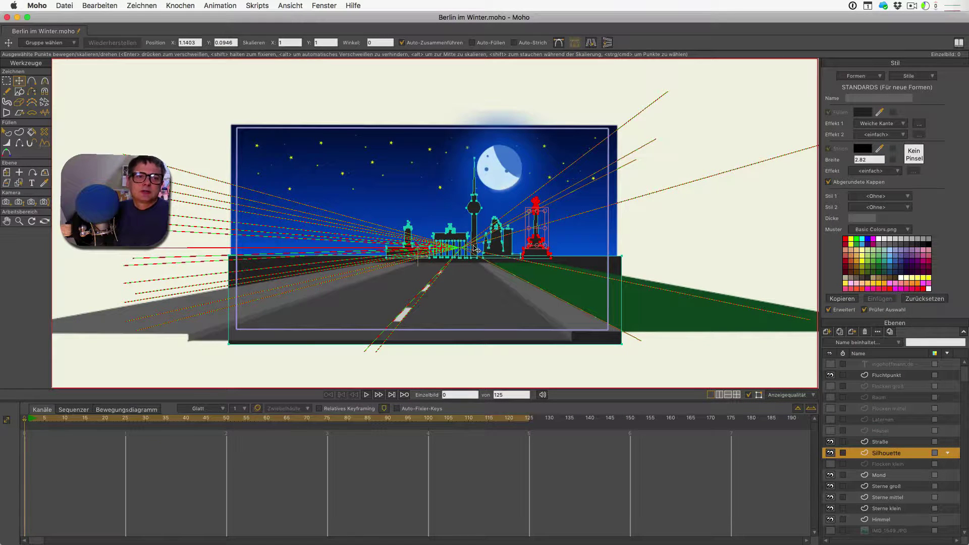
pyautogui.scroll(3, 481, 244)
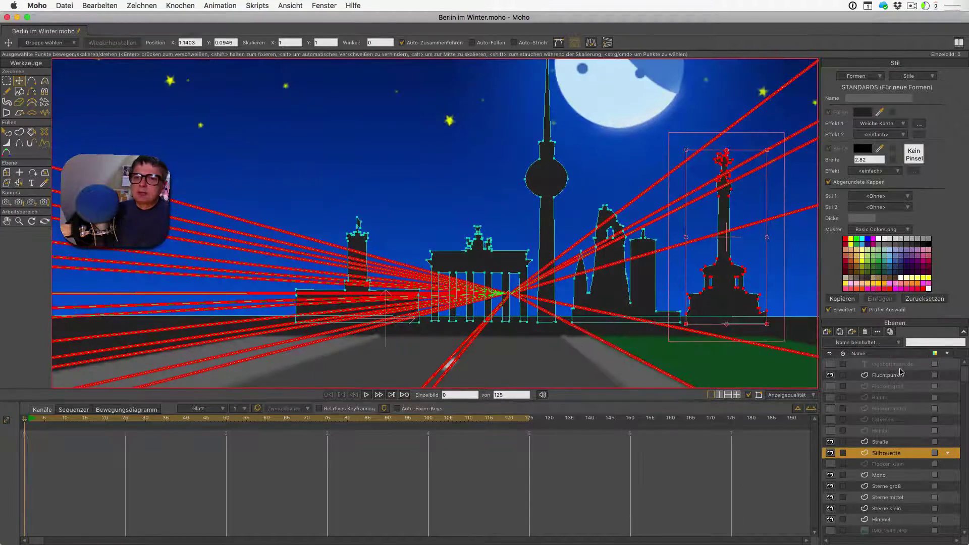
# Step: Select the Fluchtpunkt layer and examine where its guide lines converge and how they run across the scene
pyautogui.click(888, 375)
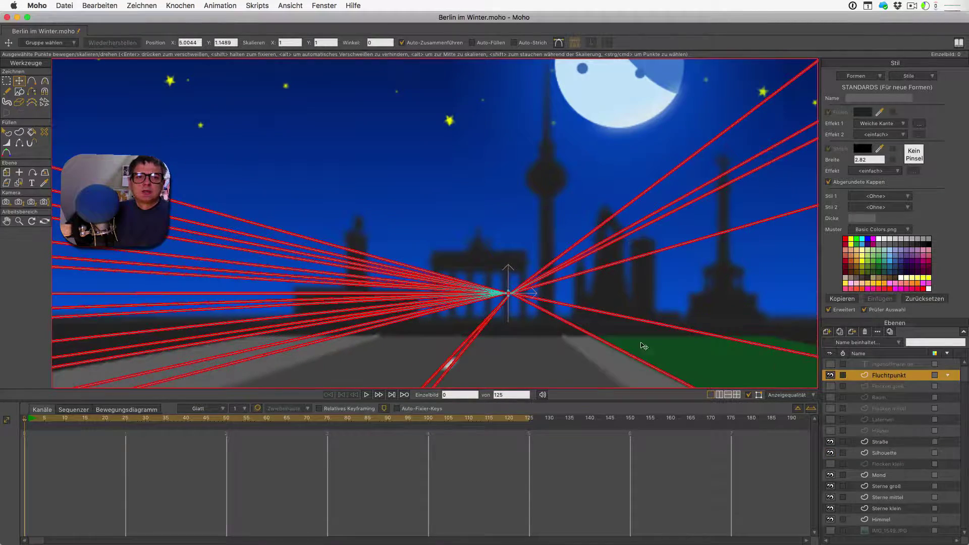
pyautogui.scroll(2, 628, 345)
pyautogui.scroll(-3, 628, 345)
pyautogui.hscroll(3, 629, 345)
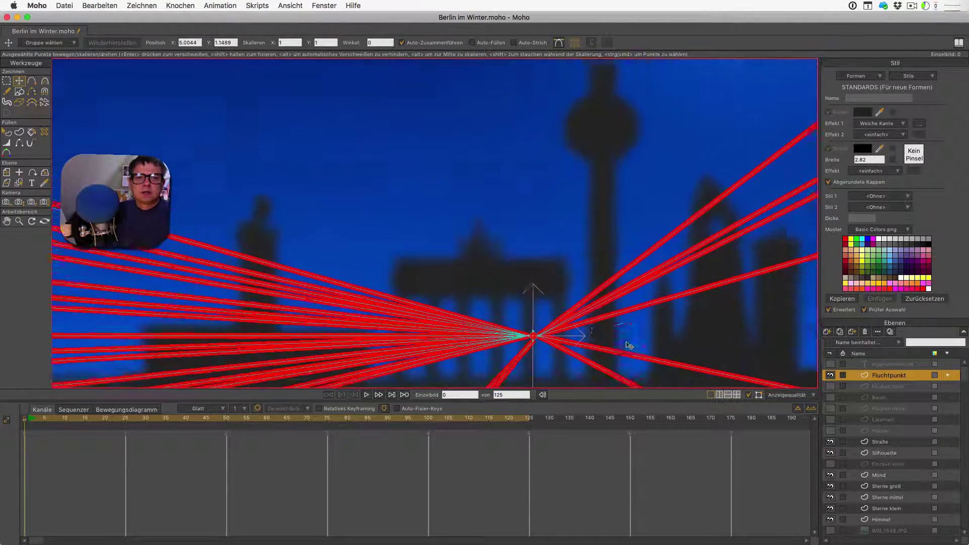
pyautogui.click(522, 289)
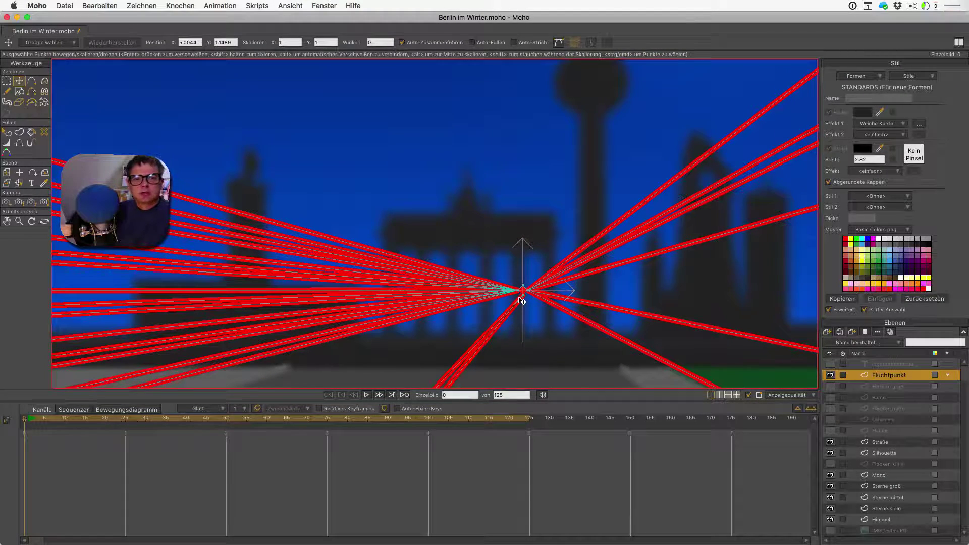
pyautogui.scroll(-5, 521, 300)
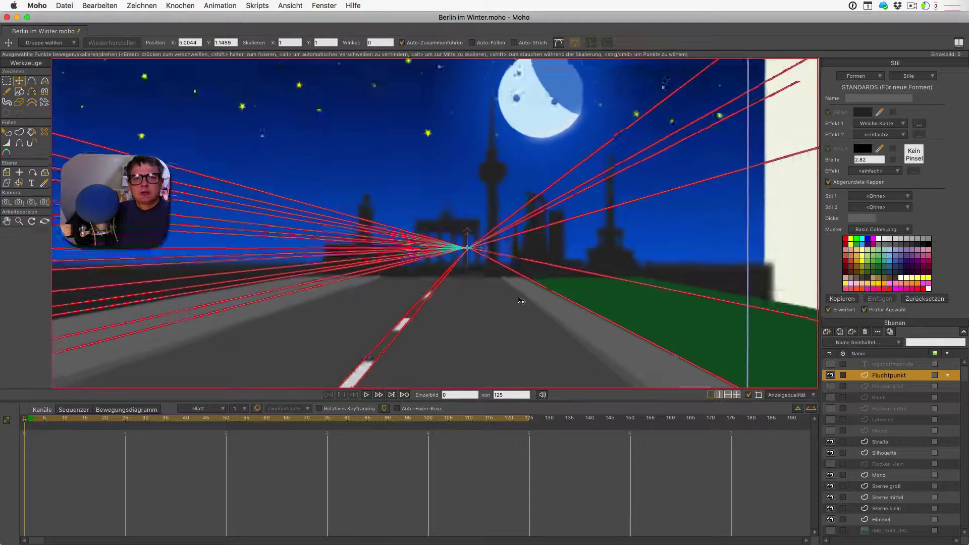
pyautogui.scroll(-8, 521, 301)
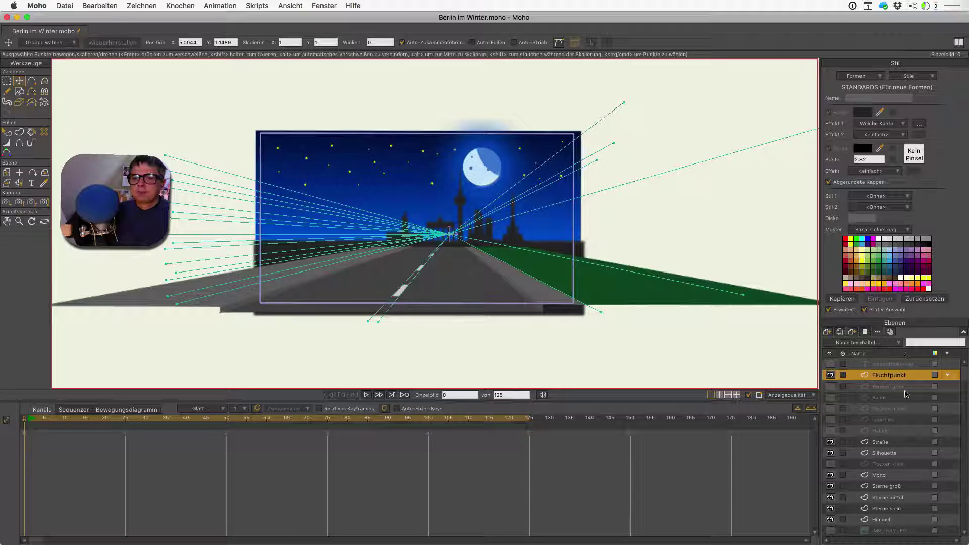
# Step: Select the Straße layer and examine how the road edges and lane markings follow the perspective lines
pyautogui.click(884, 443)
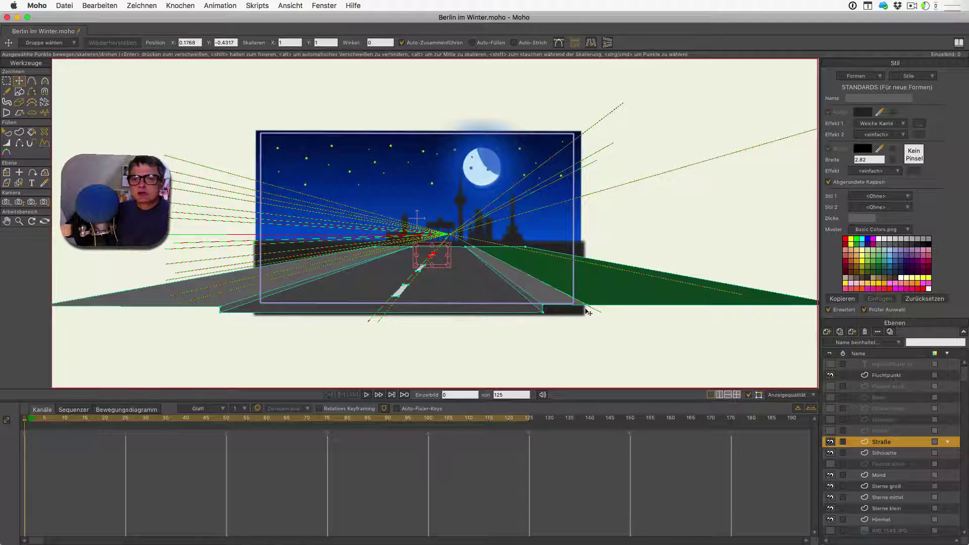
pyautogui.scroll(5, 423, 307)
pyautogui.scroll(-5, 423, 308)
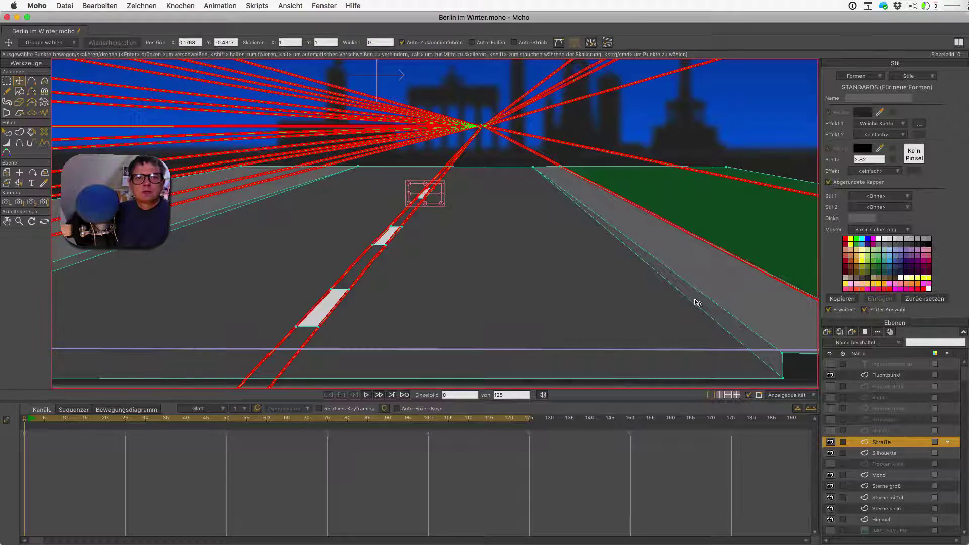
# Step: On the Fluchtpunkt layer, extend the guide line along the right sidewalk's outer edge by moving its lower end point outward beyond the frame
pyautogui.scroll(-3, 643, 195)
pyautogui.scroll(-2, 644, 196)
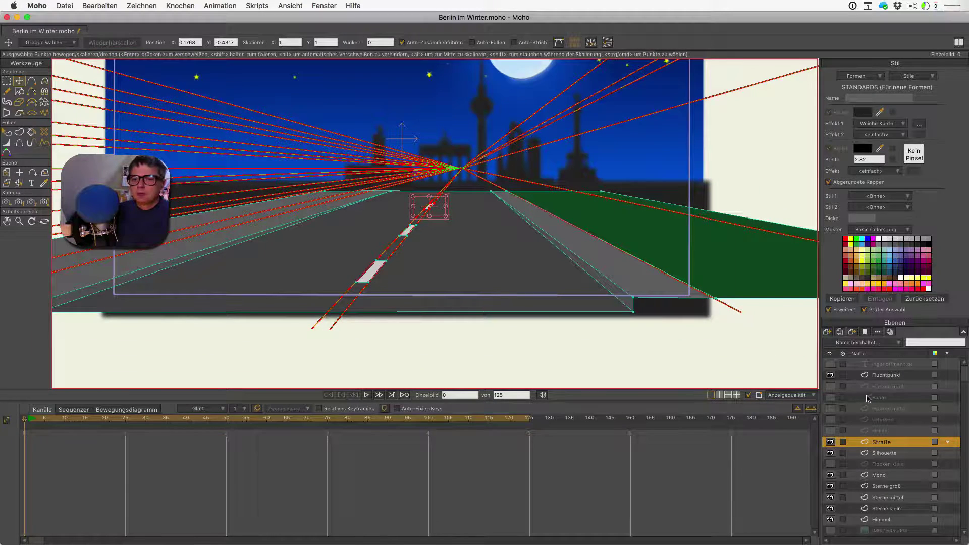
pyautogui.click(878, 373)
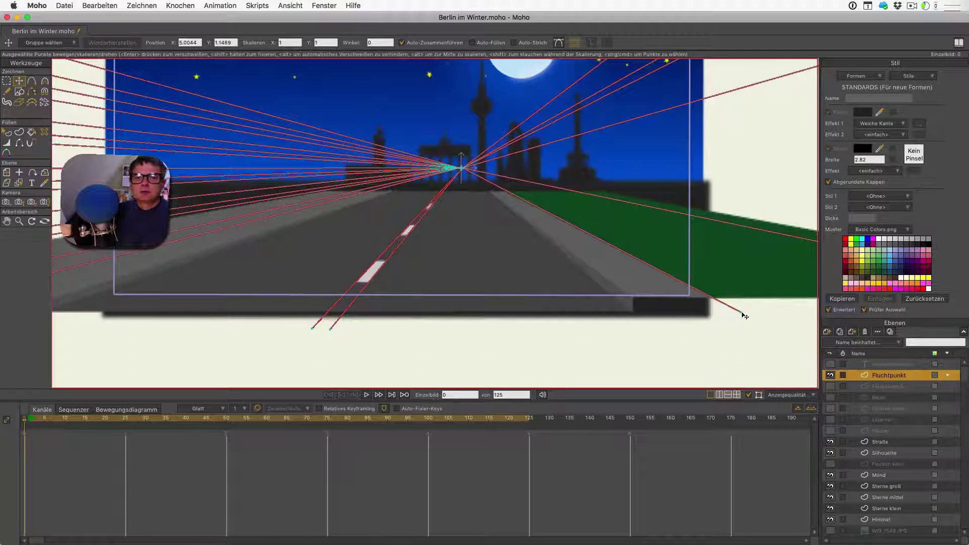
pyautogui.click(743, 314)
pyautogui.moveTo(742, 314); pyautogui.dragTo(781, 337)
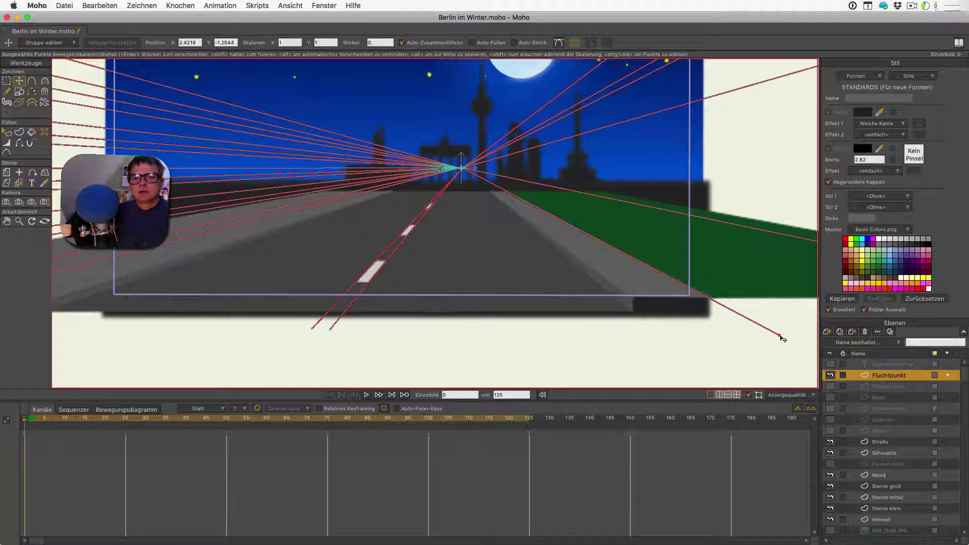
# Step: Select the Straße layer and examine how its road, sidewalk and grass shapes extend beyond the camera frame
pyautogui.click(881, 442)
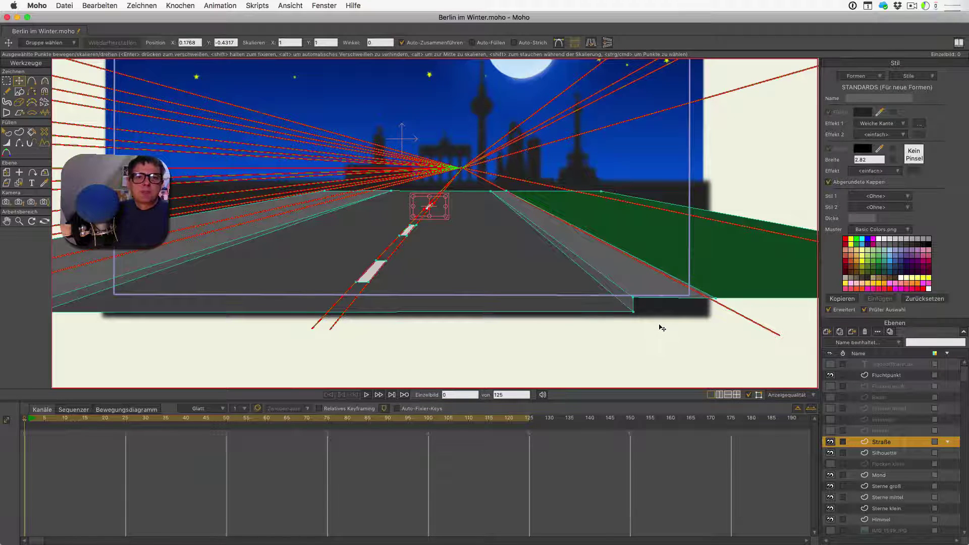
pyautogui.scroll(-5, 661, 327)
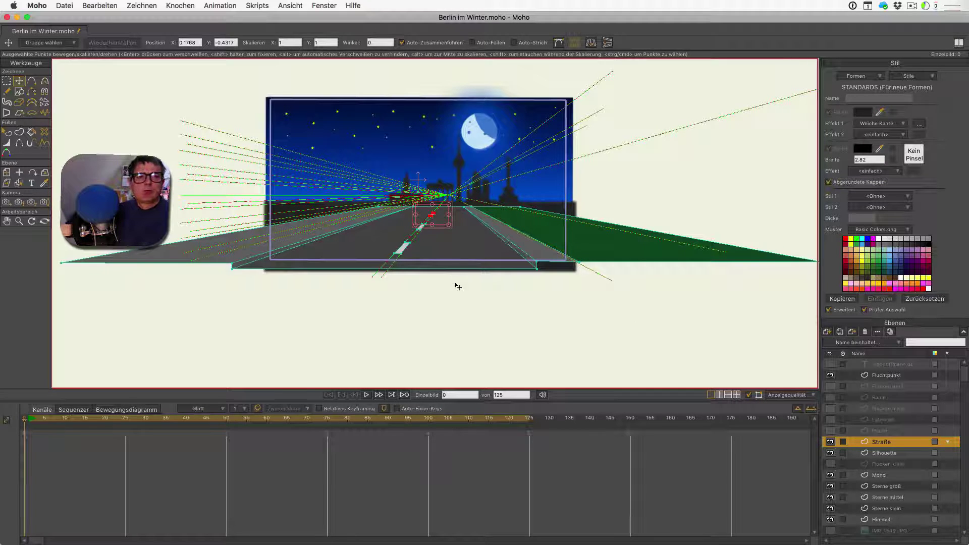
pyautogui.scroll(2, 440, 221)
pyautogui.scroll(5, 440, 221)
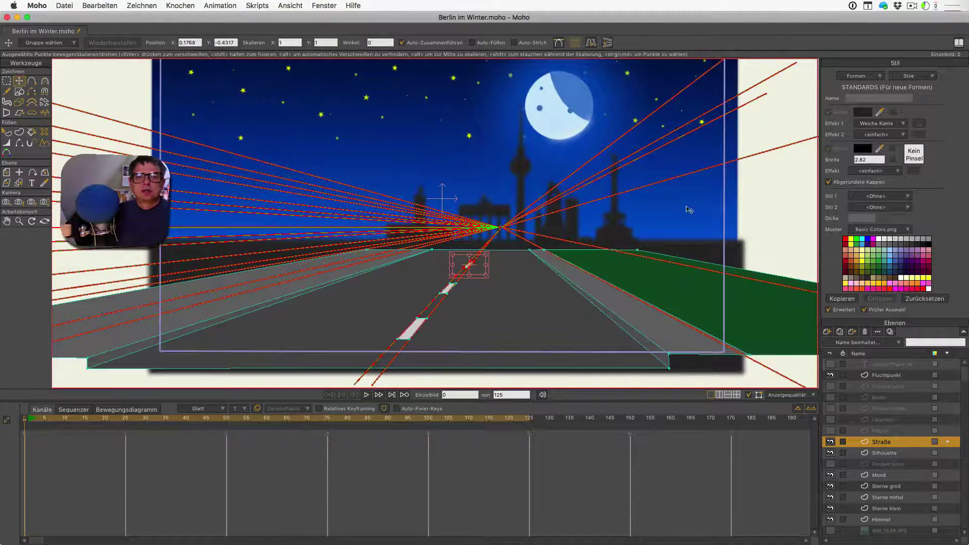
# Step: Select the Silhouette layer, inspect its Weiche Kante effect settings without changing them, and deselect the column's points
pyautogui.click(894, 457)
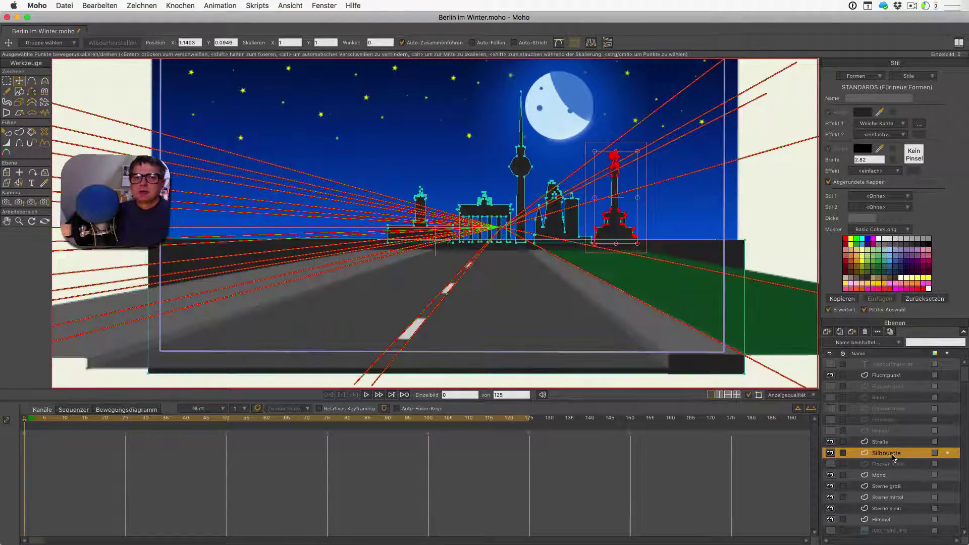
pyautogui.click(919, 124)
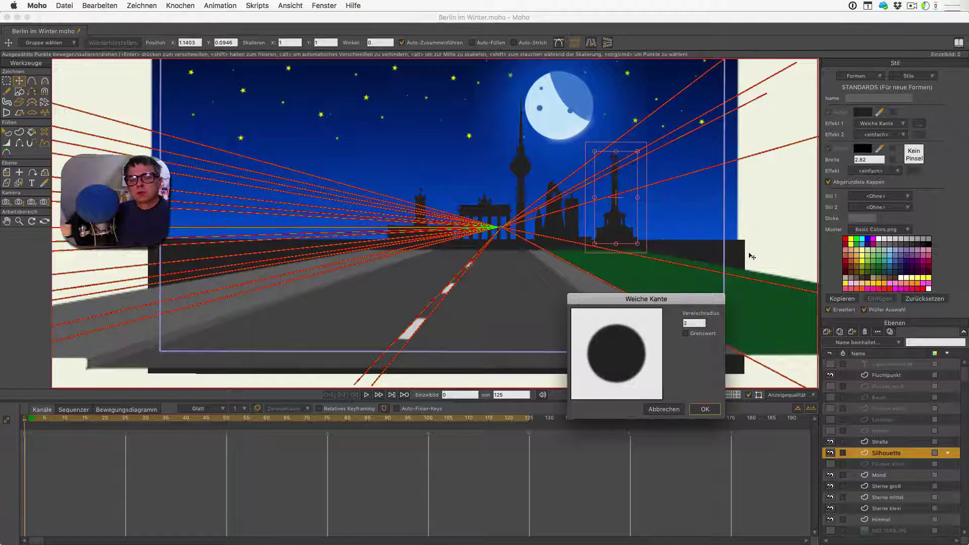
pyautogui.click(675, 411)
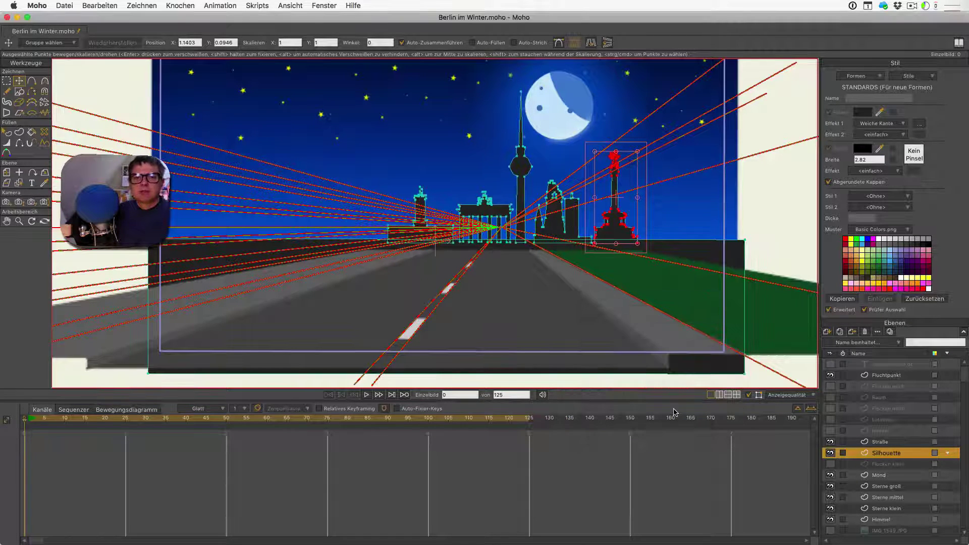
pyautogui.click(788, 224)
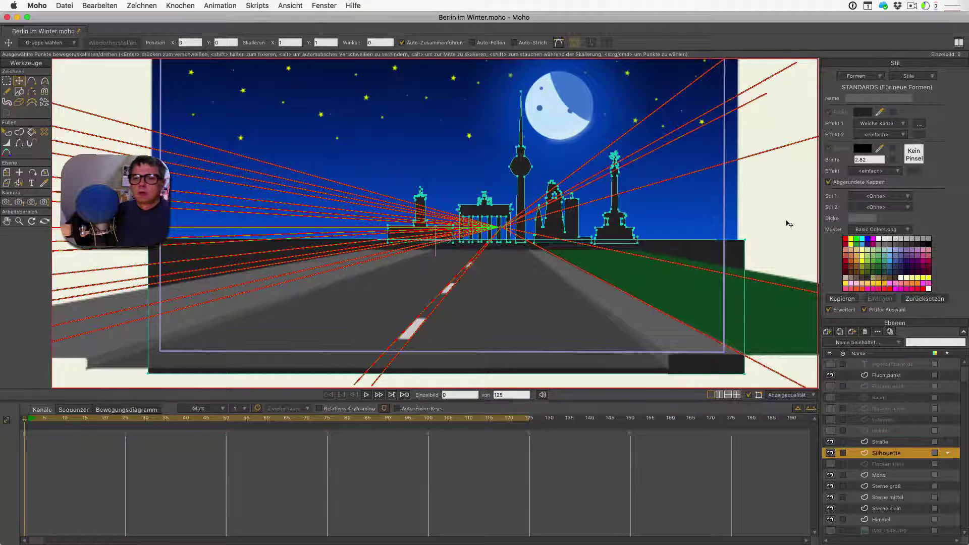
# Step: Make the Häuser layer visible and hide the Fluchtpunkt guide lines
pyautogui.click(831, 431)
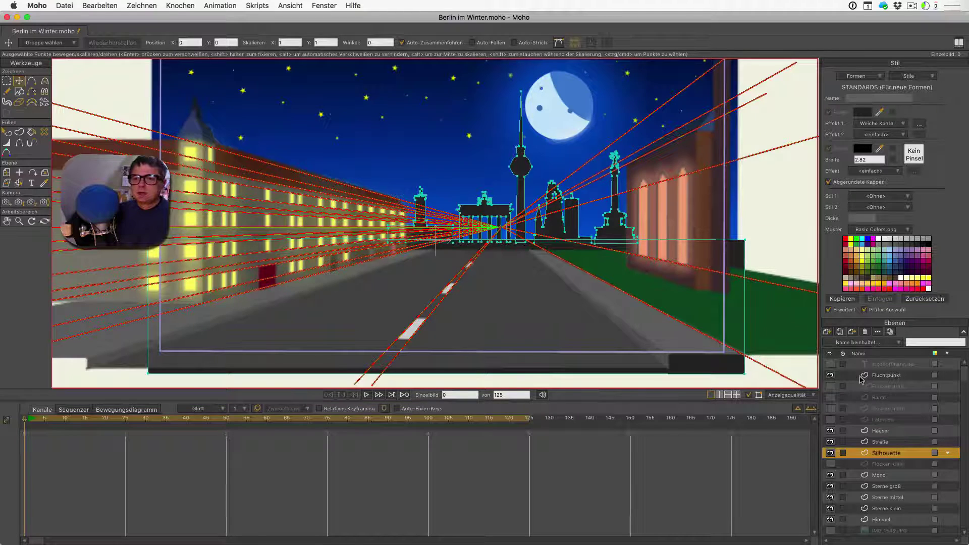
pyautogui.click(830, 376)
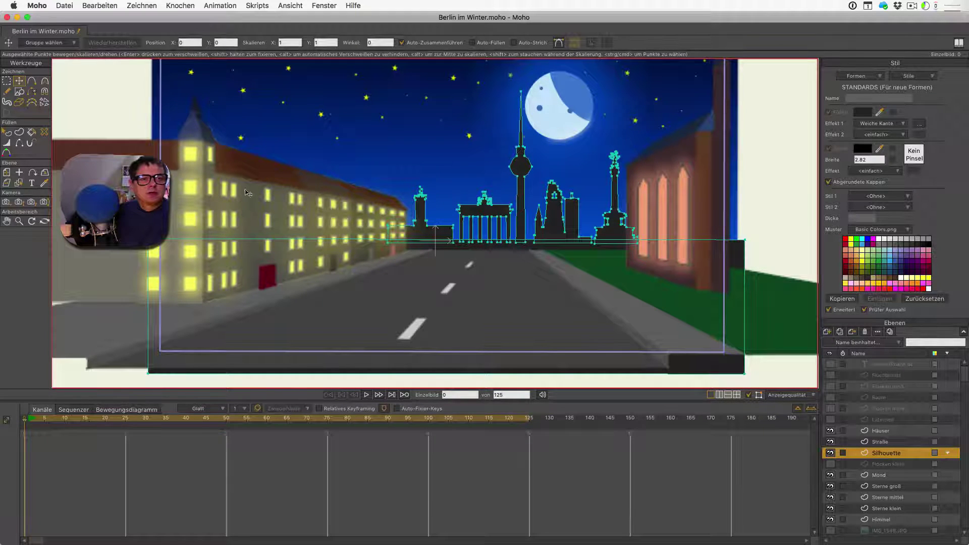
# Step: Select the Häuser layer and examine the building outlines, including the curvature of the tower dome's edge points
pyautogui.scroll(1, 264, 192)
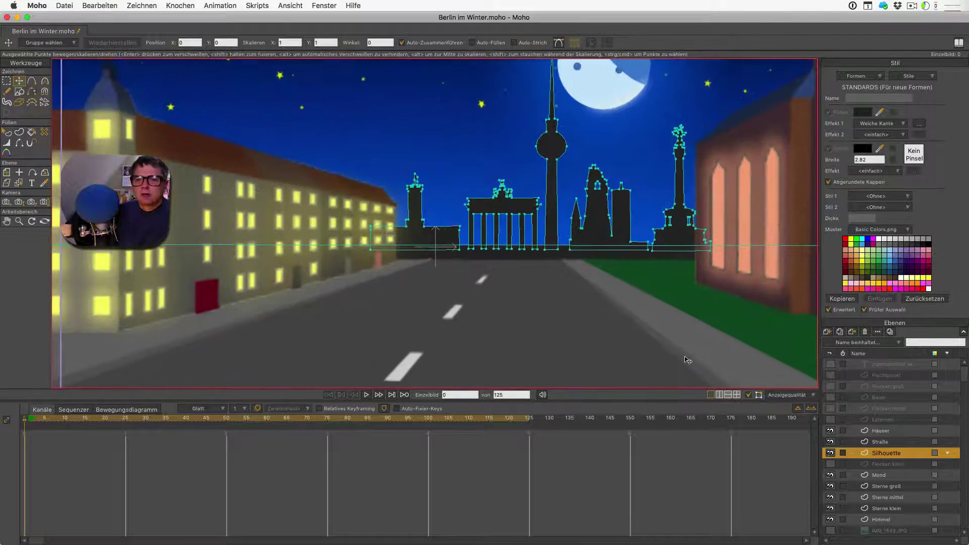
pyautogui.click(384, 198)
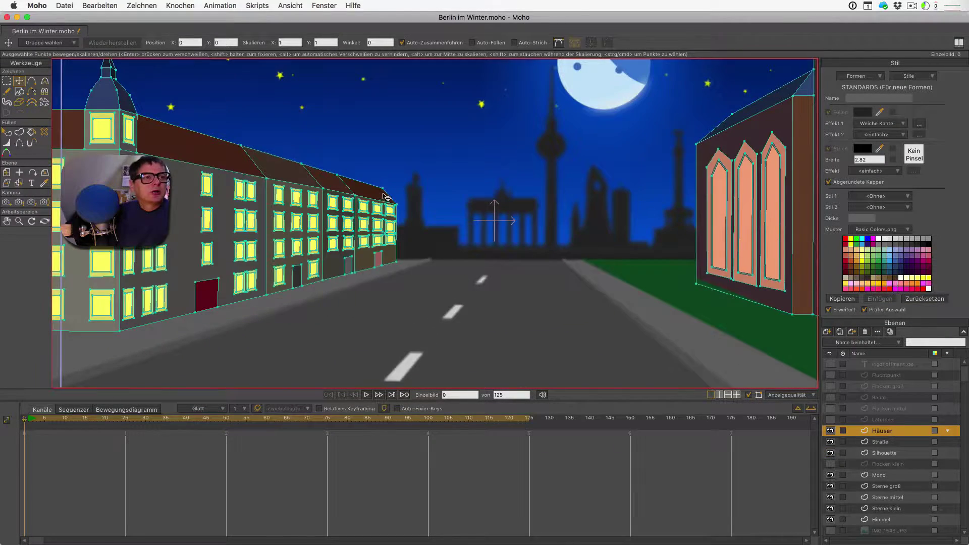
pyautogui.scroll(4, 384, 197)
pyautogui.scroll(3, 385, 197)
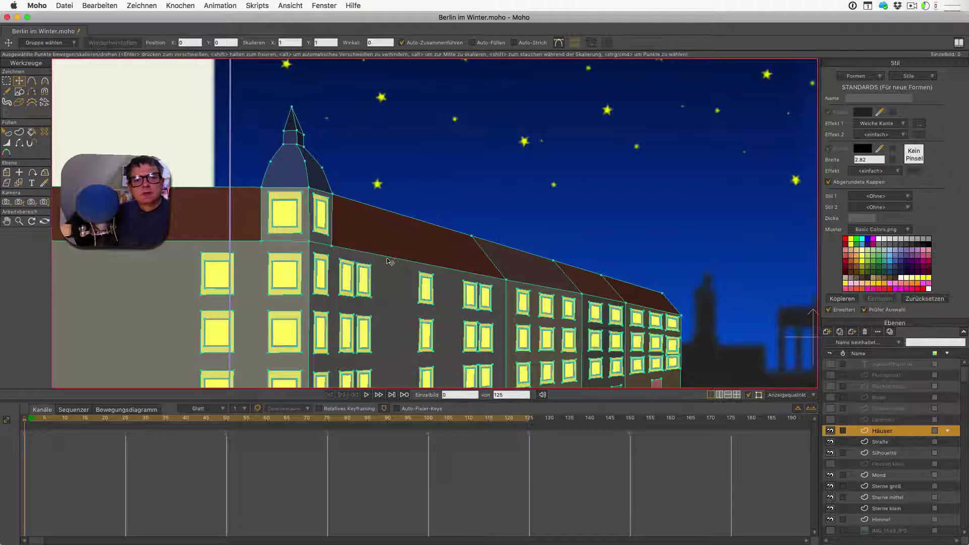
pyautogui.click(270, 161)
pyautogui.click(44, 83)
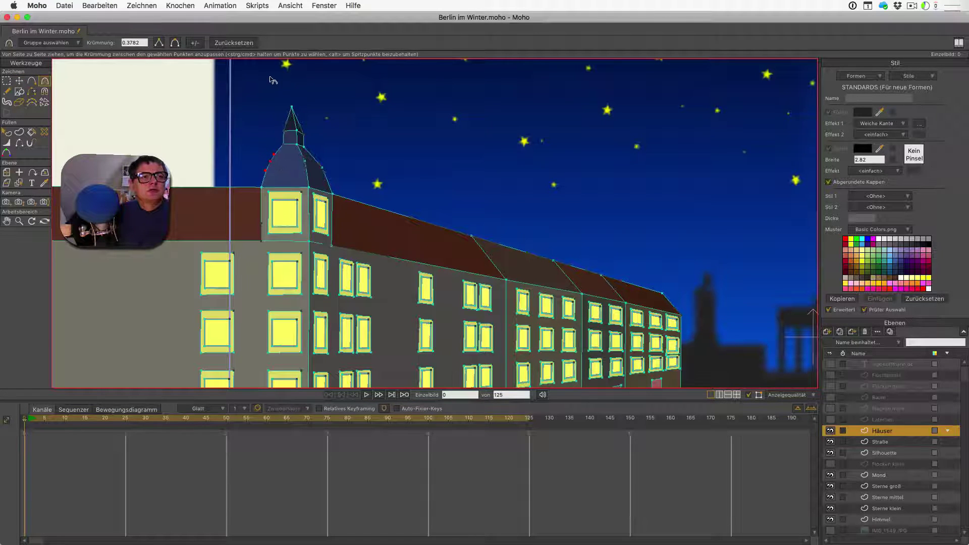
pyautogui.scroll(-5, 271, 191)
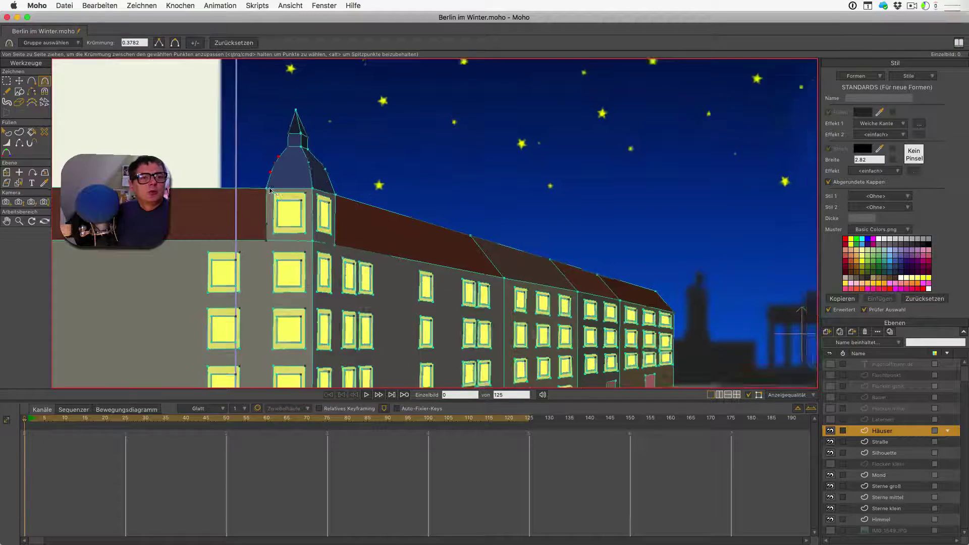
pyautogui.hscroll(5, 271, 191)
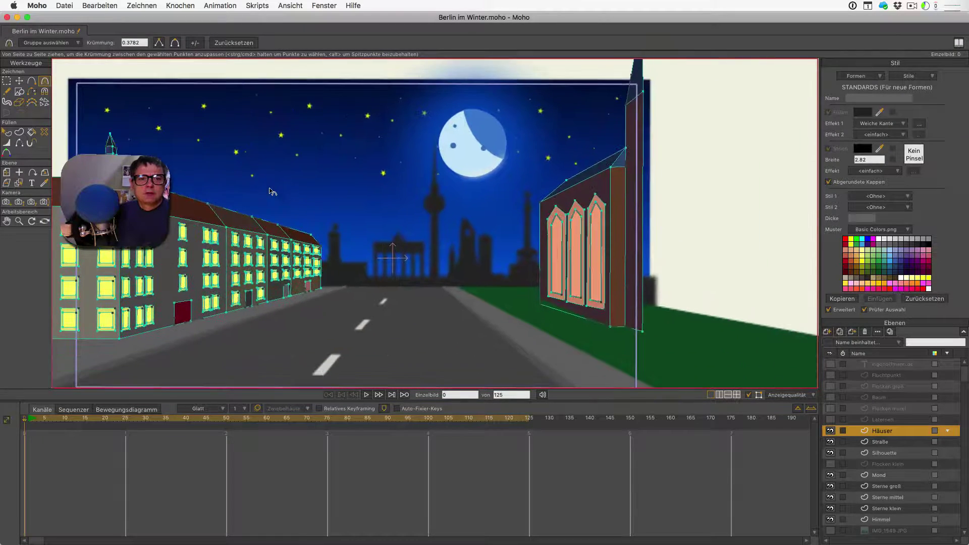
pyautogui.hscroll(-5, 272, 190)
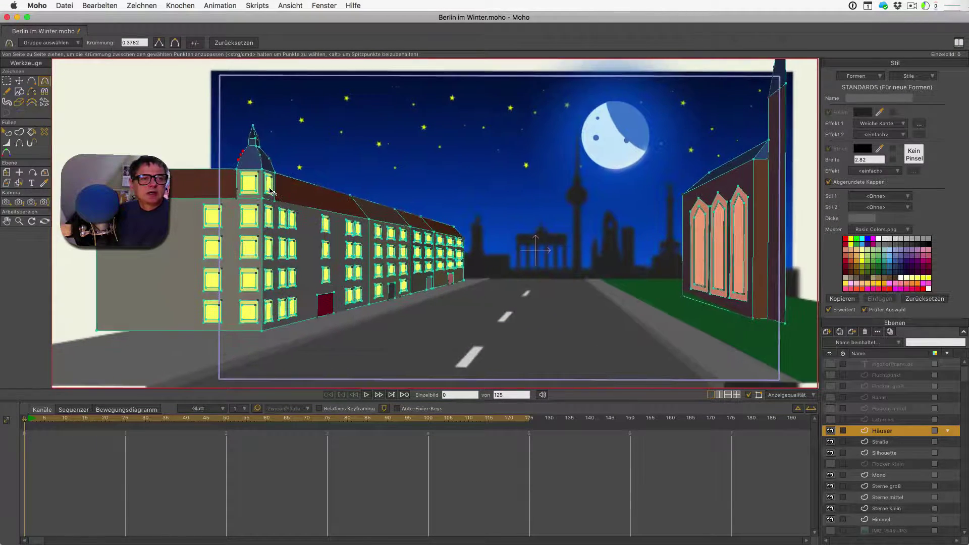
pyautogui.scroll(5, 271, 191)
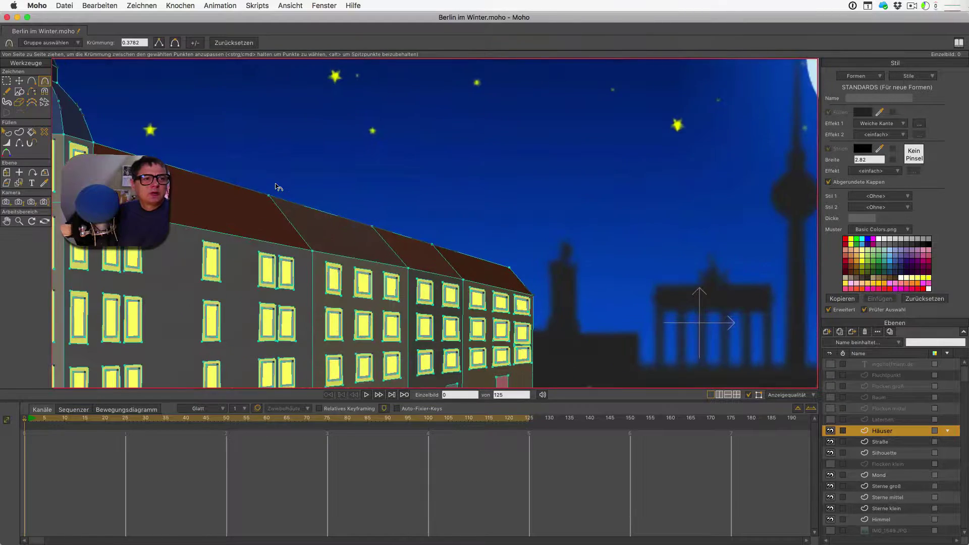
pyautogui.scroll(-5, 277, 188)
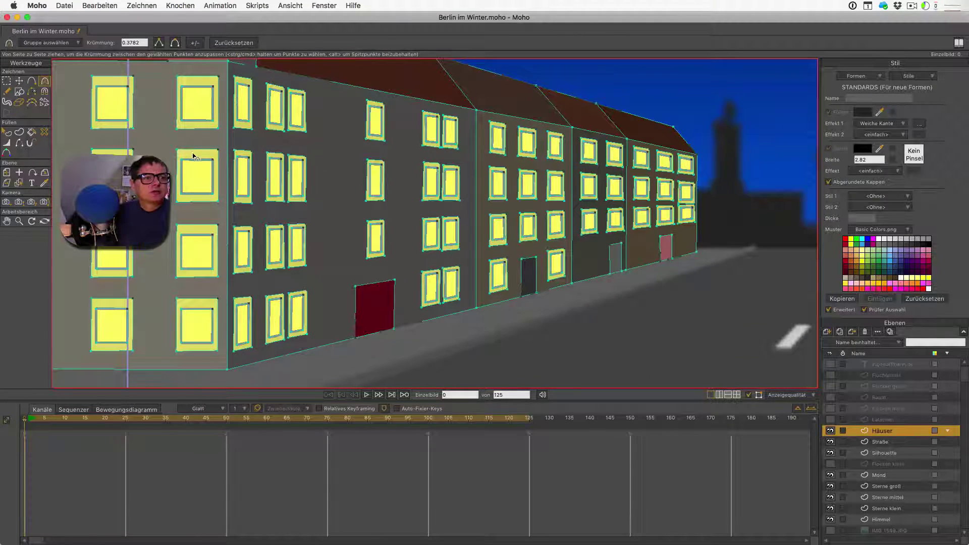
# Step: Select the outer glow shape of a tower window and inspect its Weiche Kante blur settings without changing them
pyautogui.click(7, 133)
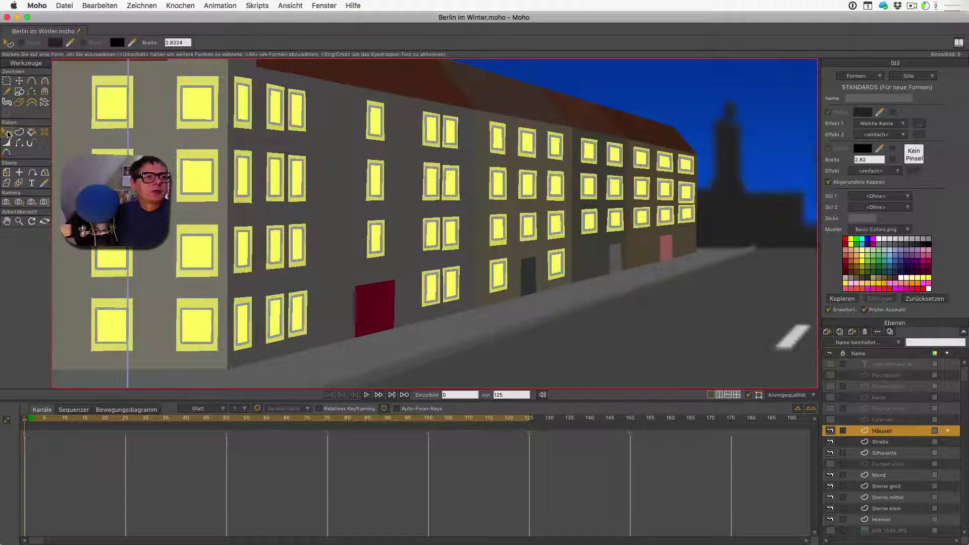
pyautogui.click(195, 158)
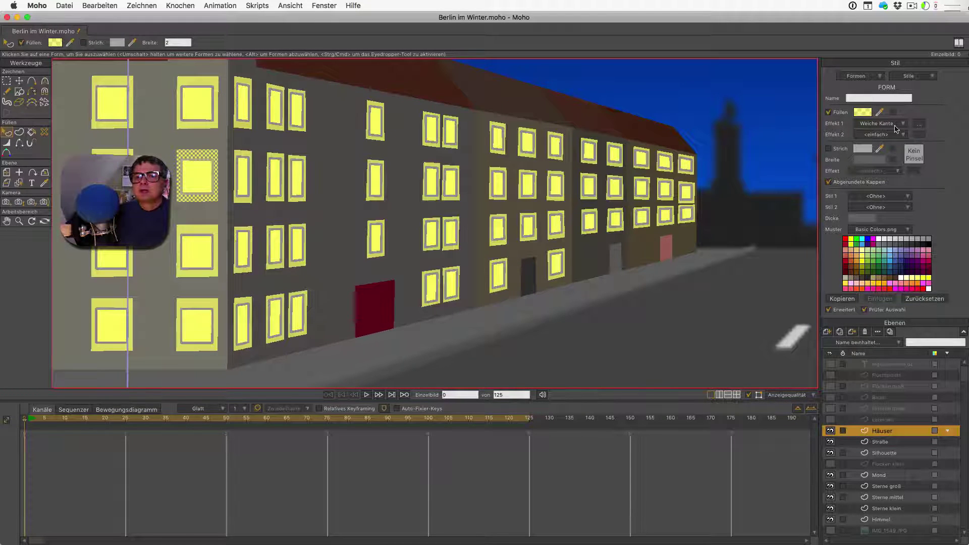
pyautogui.click(919, 125)
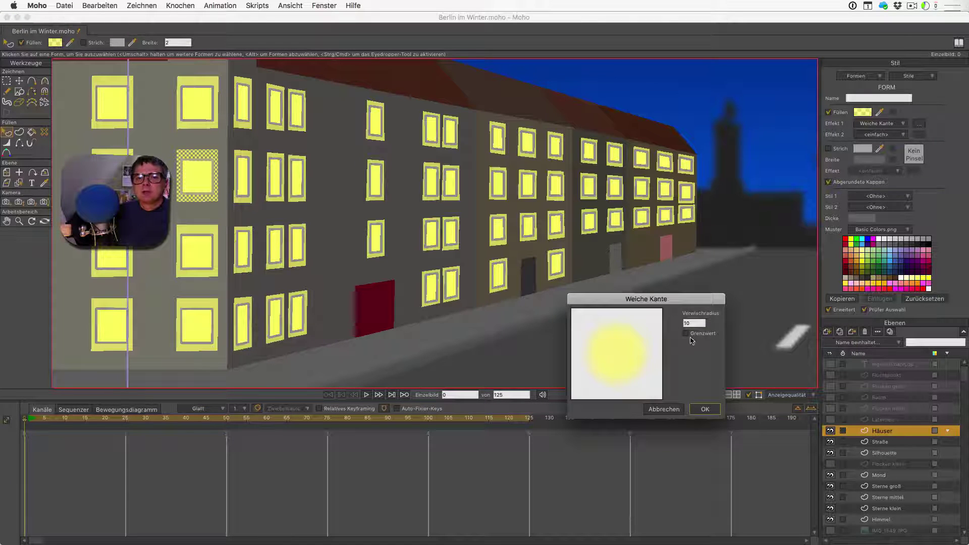
pyautogui.click(663, 410)
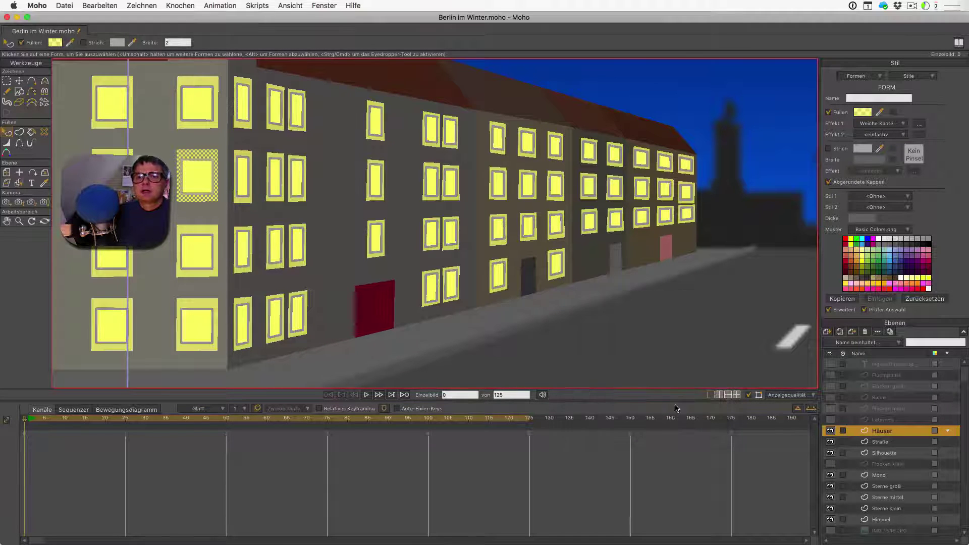
# Step: Inspect the window glow's fill color and alpha, and select the inner pane shape to view its fill and stroke
pyautogui.click(866, 116)
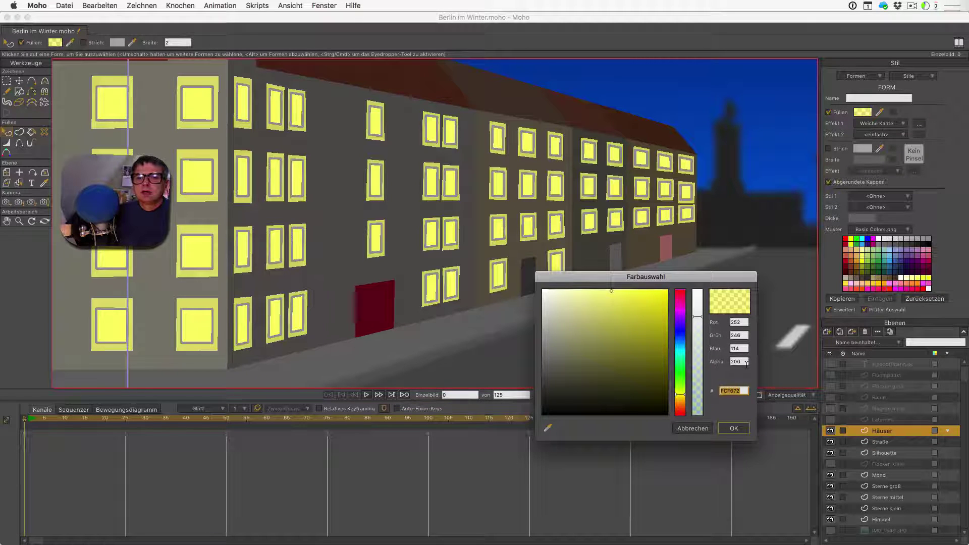
pyautogui.click(733, 430)
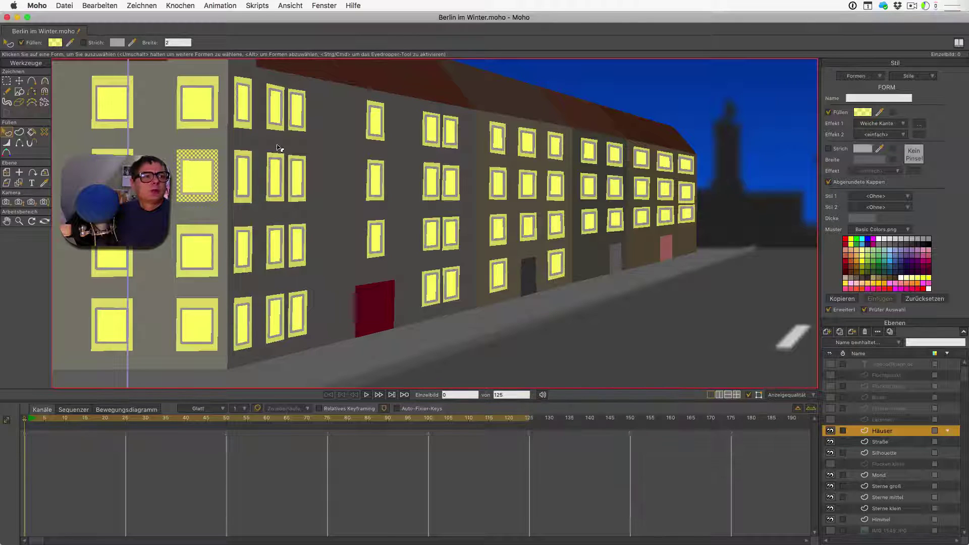
pyautogui.click(197, 173)
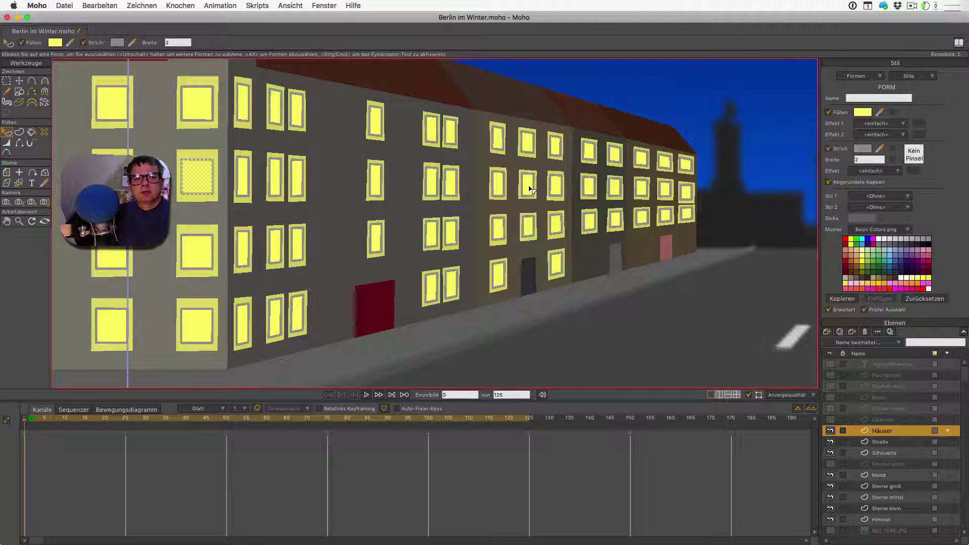
# Step: Show the Fluchtpunkt guide lines over the house windows to compare their alignment, and hide them again
pyautogui.click(830, 376)
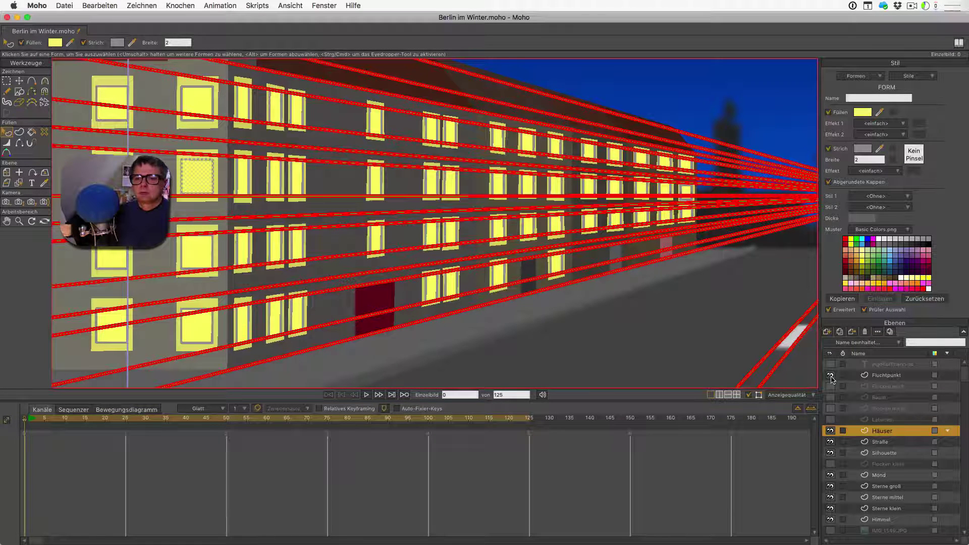
pyautogui.click(831, 376)
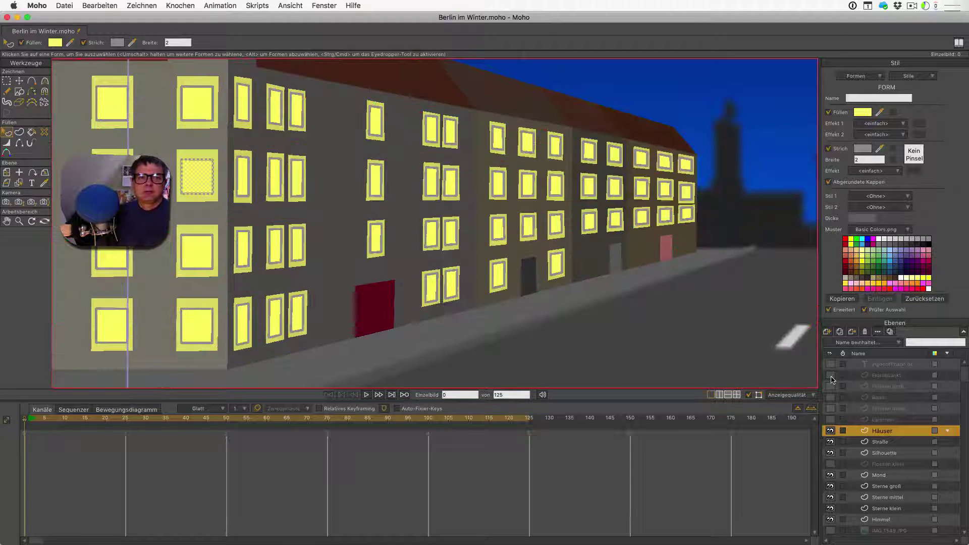
# Step: Make the Laternen layer visible and select it to view the street lamps and their light cones
pyautogui.scroll(-2, 634, 263)
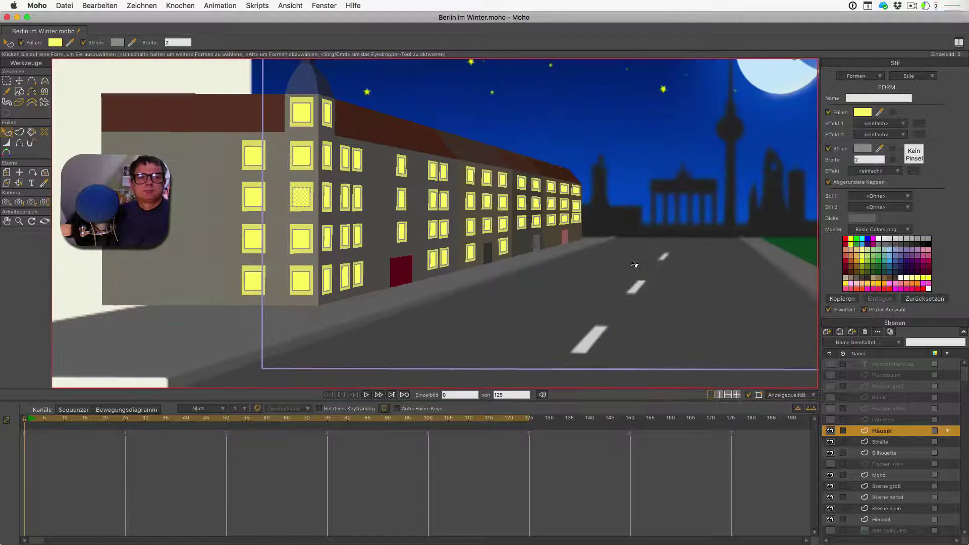
pyautogui.press('super+r')
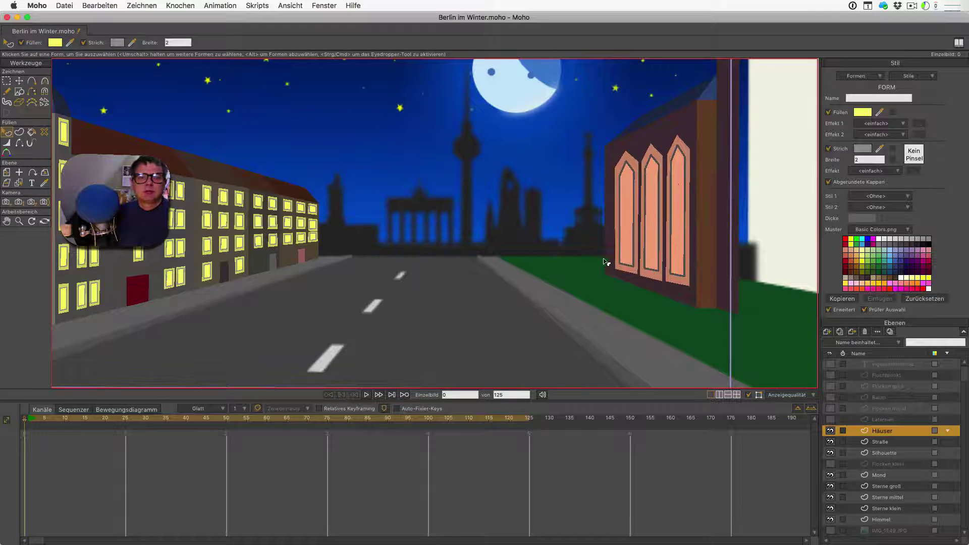
pyautogui.scroll(-3, 603, 262)
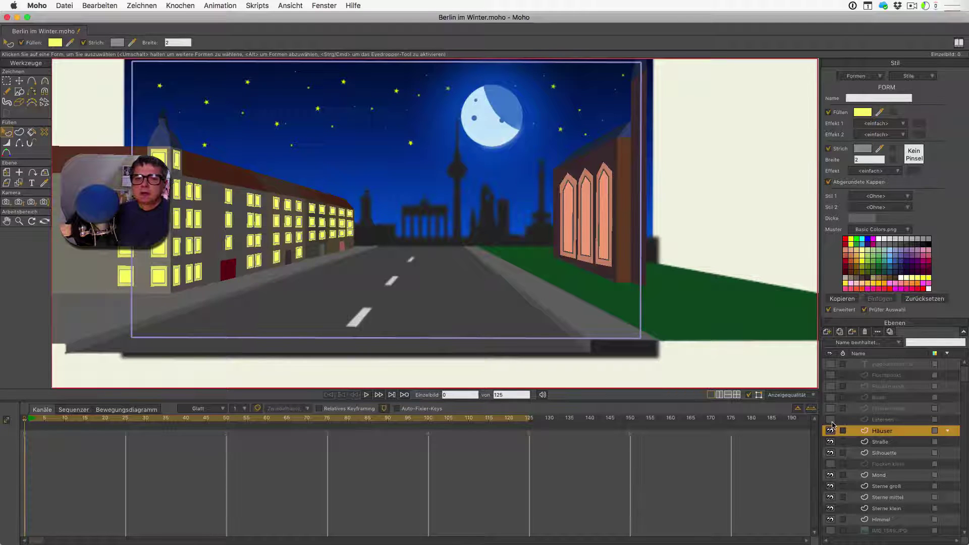
pyautogui.click(830, 419)
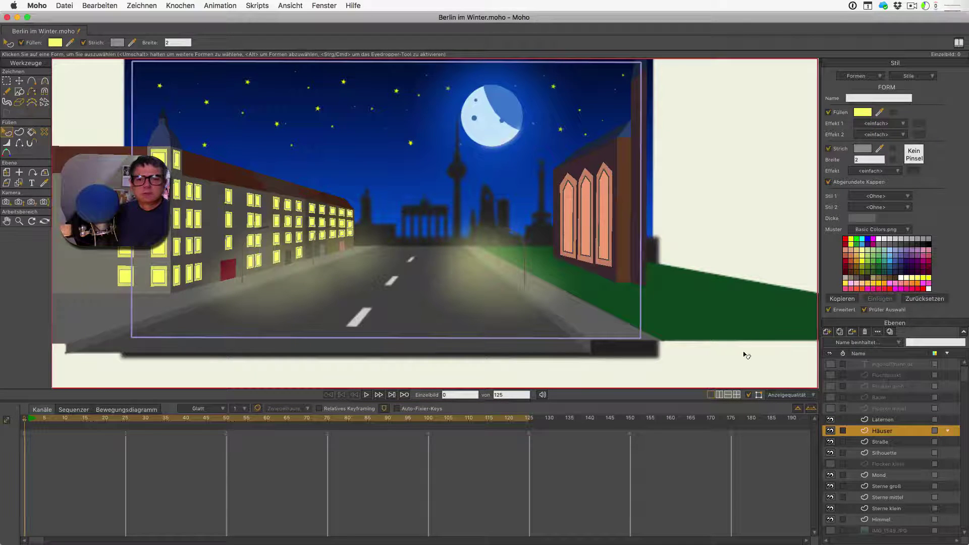
pyautogui.click(886, 422)
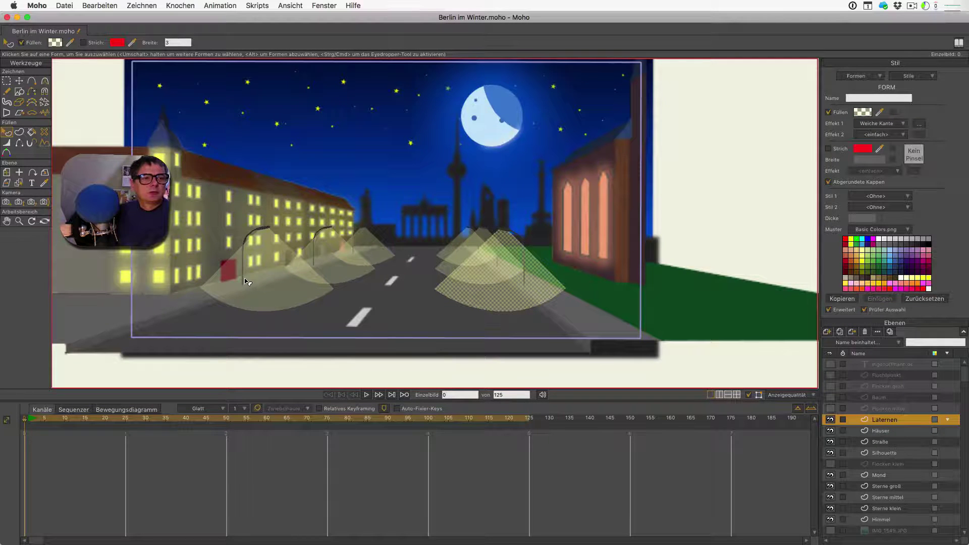
# Step: Select the light cone of the nearest street lamp on the house side and inspect its fill color and alpha without changing them
pyautogui.scroll(5, 247, 282)
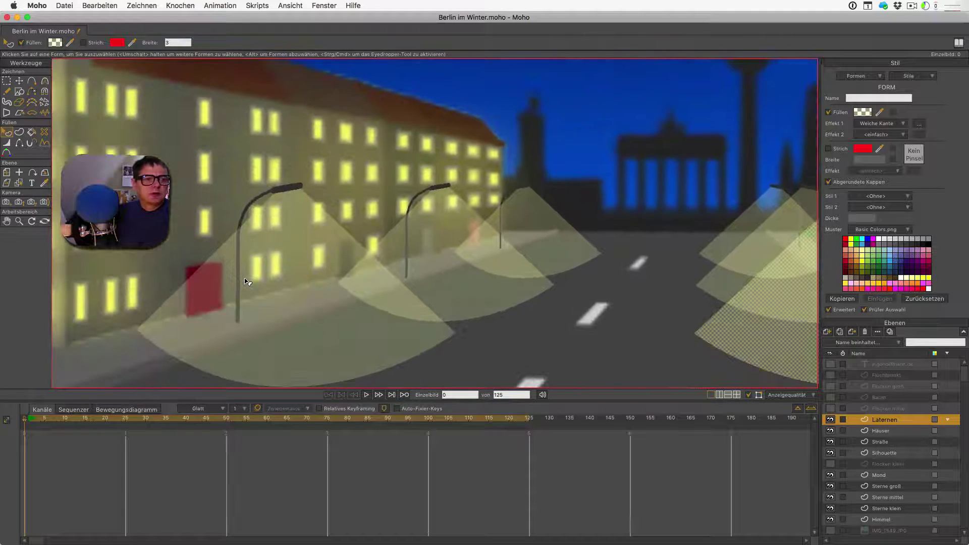
pyautogui.click(331, 292)
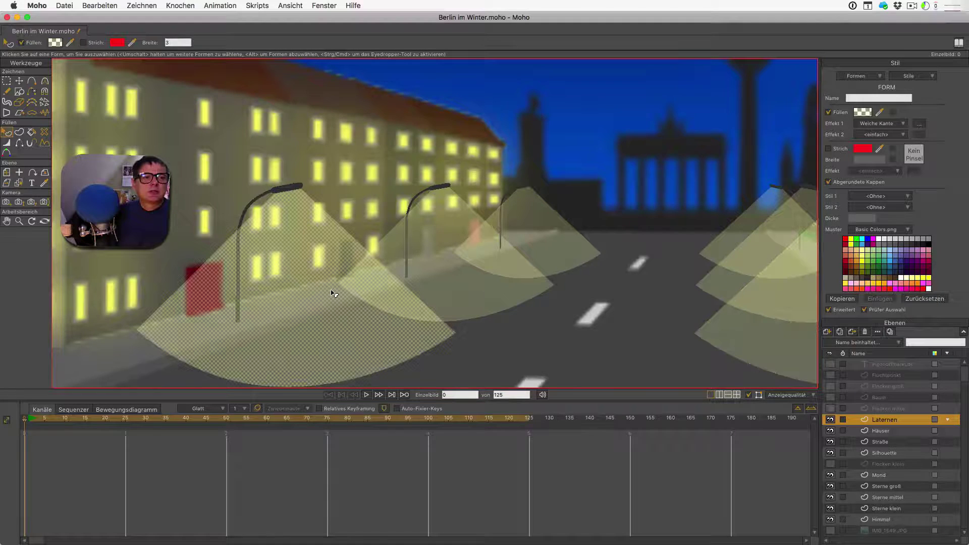
pyautogui.click(863, 112)
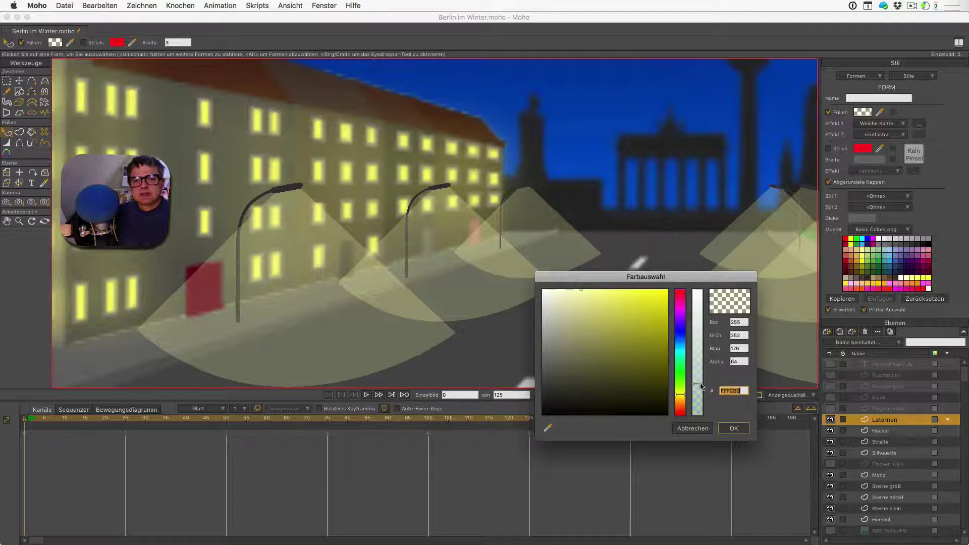
pyautogui.click(692, 428)
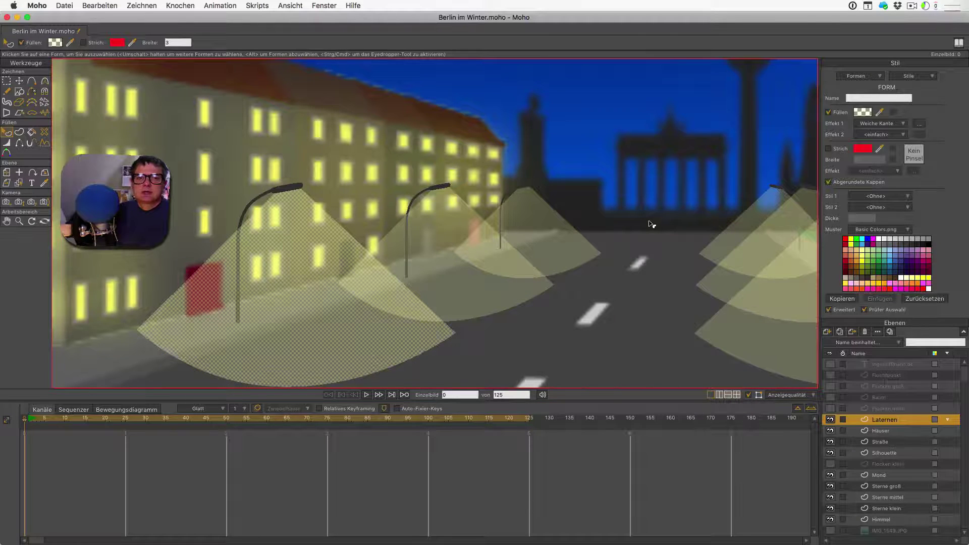
pyautogui.scroll(-3, 651, 224)
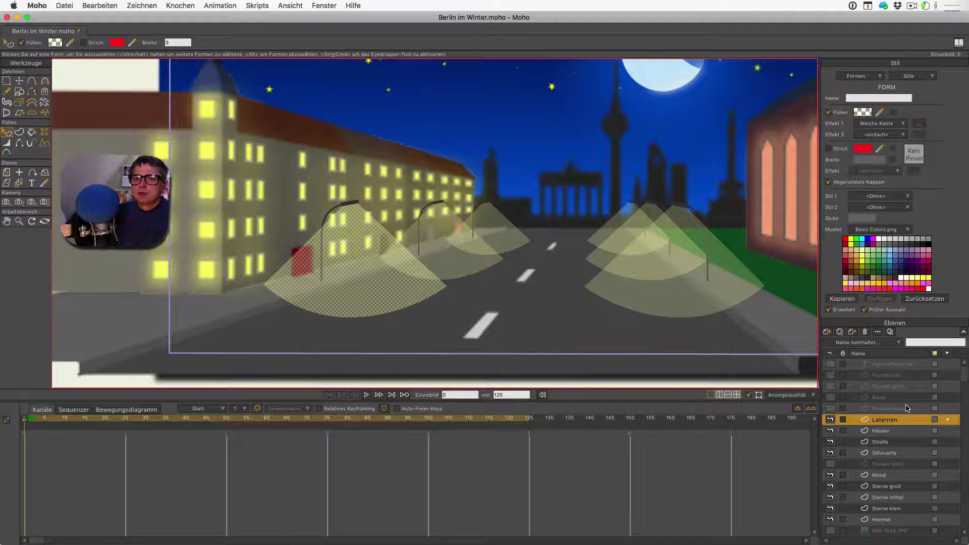
# Step: Make the Flocken klein layer visible and select it with the layer transform tool to view the full extent of the snowflakes
pyautogui.click(830, 464)
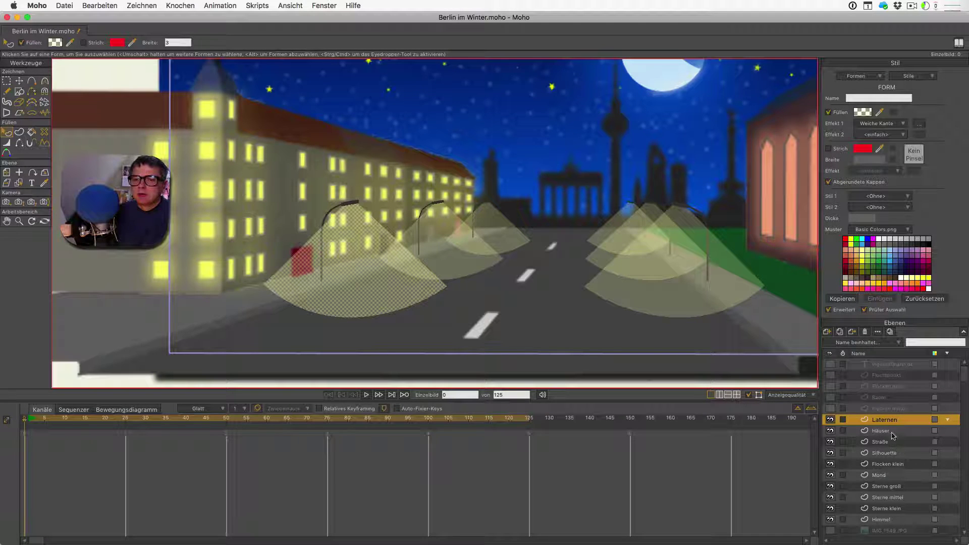
pyautogui.click(894, 465)
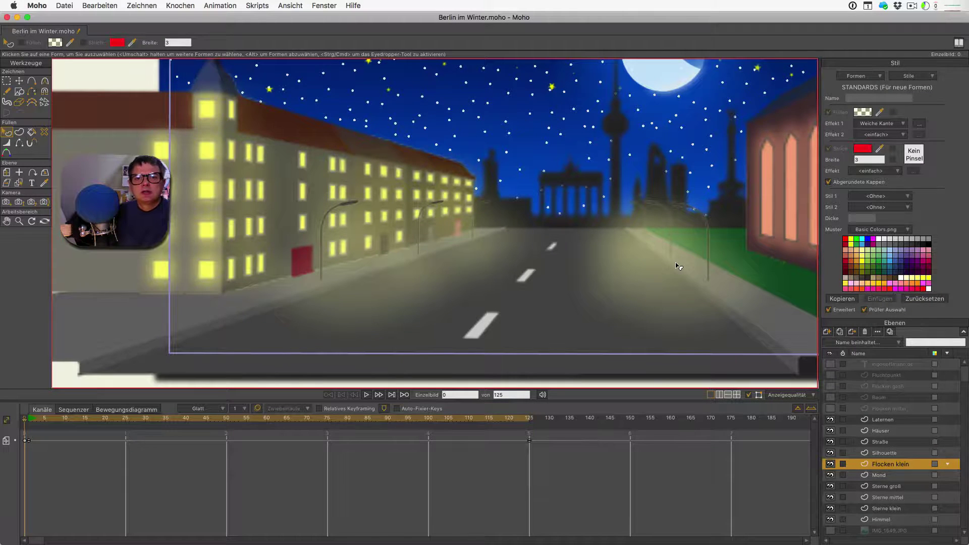
pyautogui.scroll(-5, 678, 266)
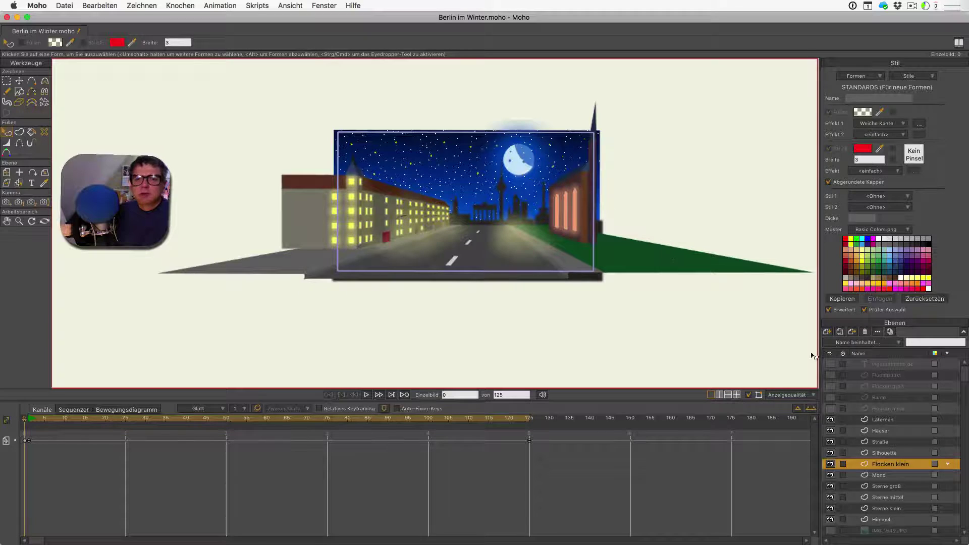
pyautogui.click(7, 173)
pyautogui.scroll(-3, 177, 188)
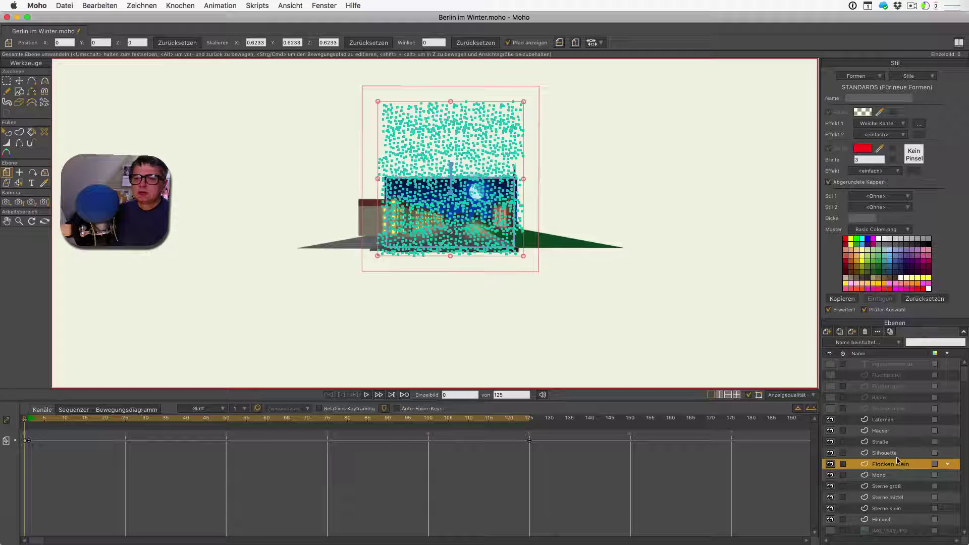
# Step: Make the Flocken mittel and Flocken groß layers visible, and select Flocken mittel to view its snowflakes over the street, keeping its name
pyautogui.click(830, 409)
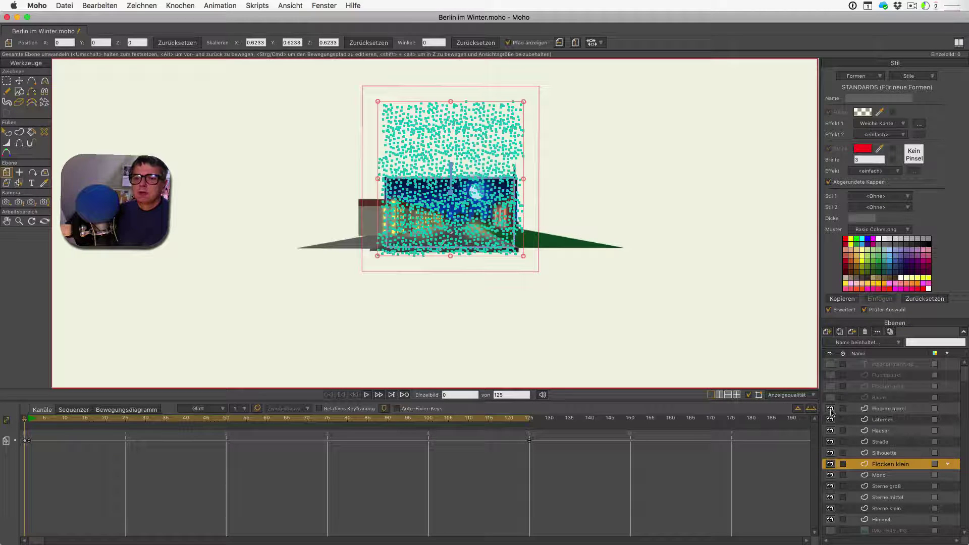
pyautogui.click(830, 387)
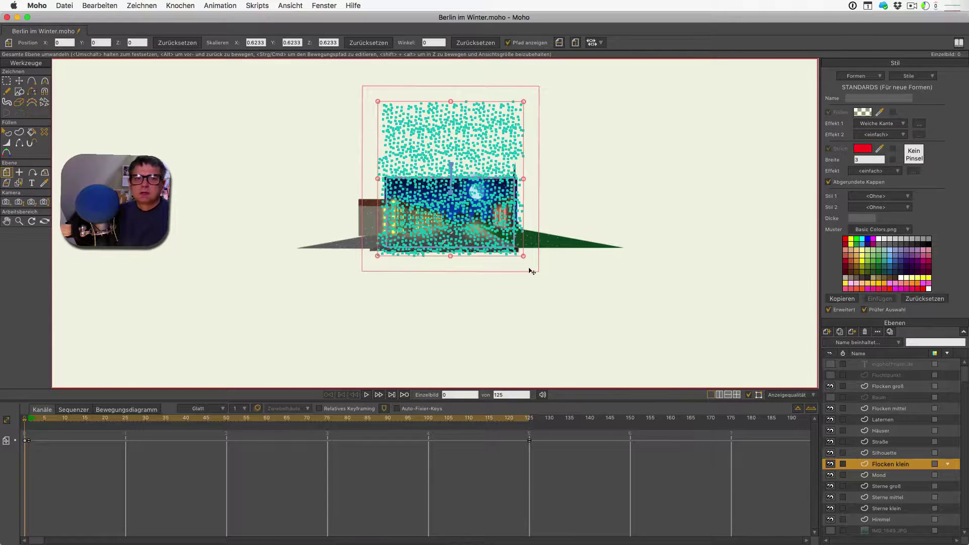
pyautogui.scroll(10, 485, 258)
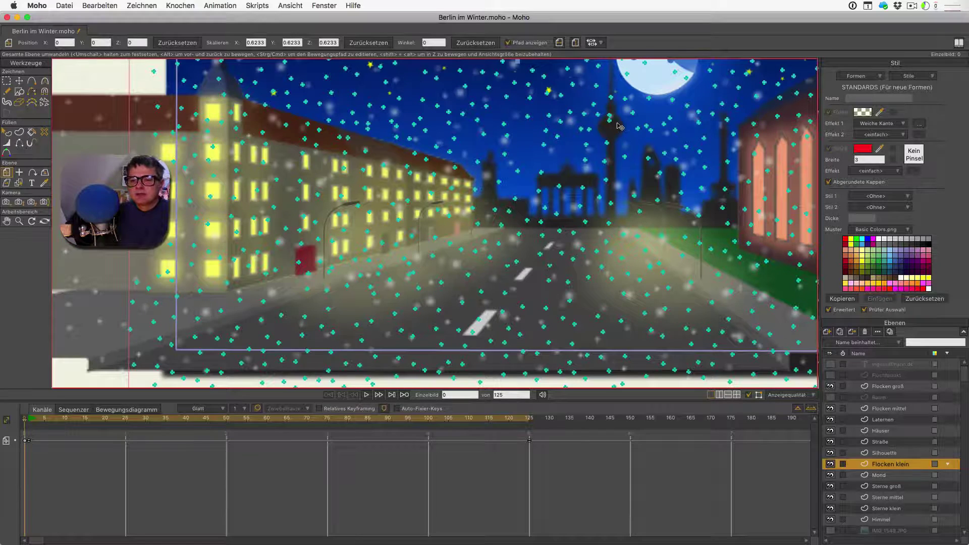
pyautogui.doubleClick(888, 410)
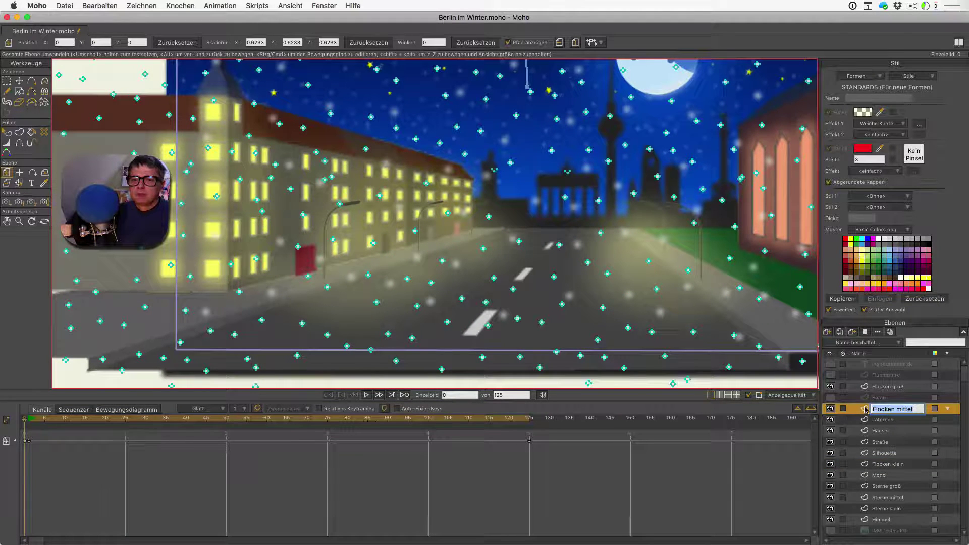
pyautogui.press('Return')
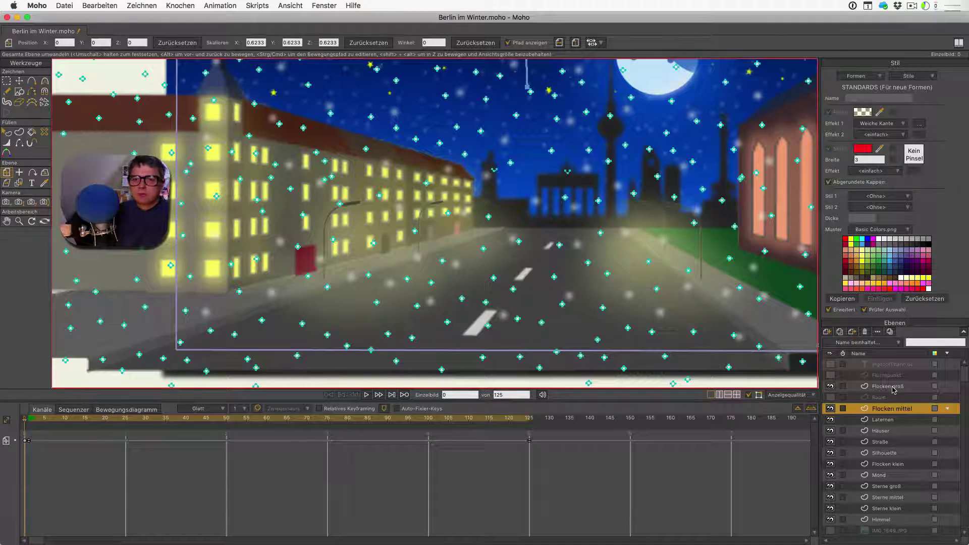
# Step: Make the Baum layer visible, examine the tree in the scene, and inspect its Weiche Kante settings without changing them
pyautogui.click(881, 400)
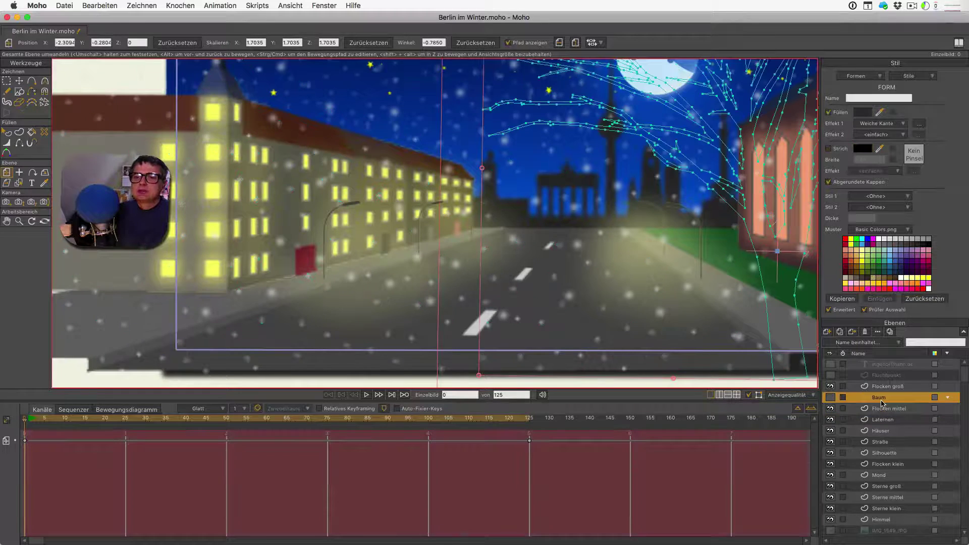
pyautogui.click(831, 398)
pyautogui.scroll(-4, 691, 296)
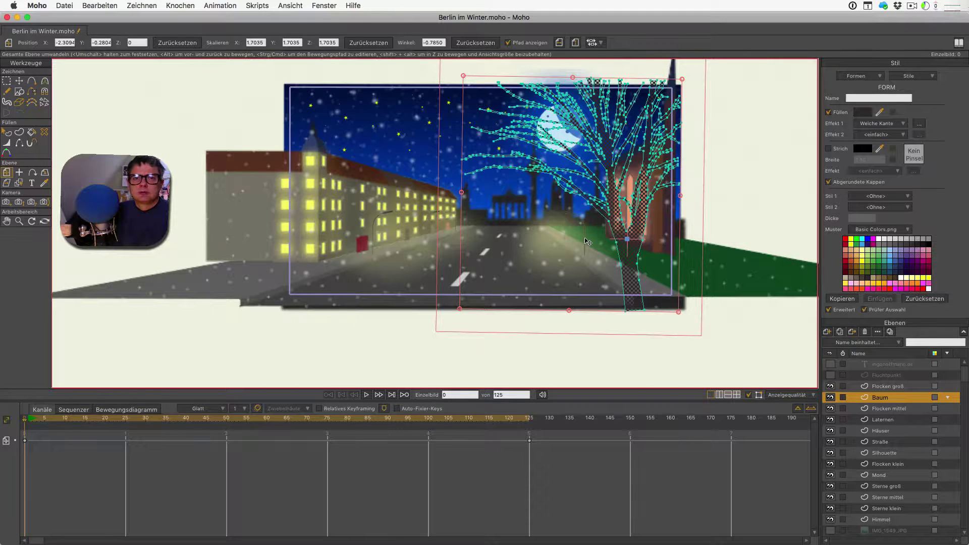
pyautogui.scroll(3, 584, 239)
pyautogui.scroll(-3, 584, 240)
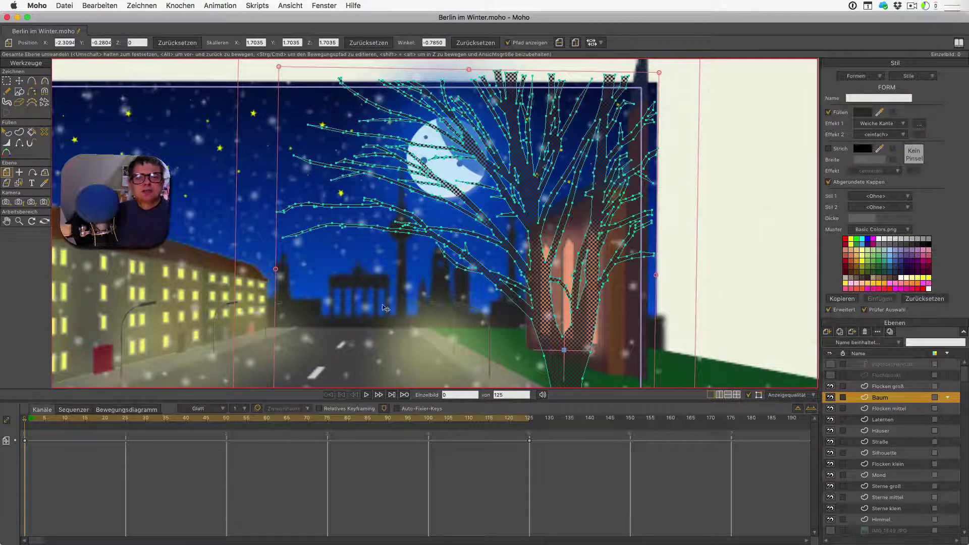
pyautogui.scroll(-5, 685, 256)
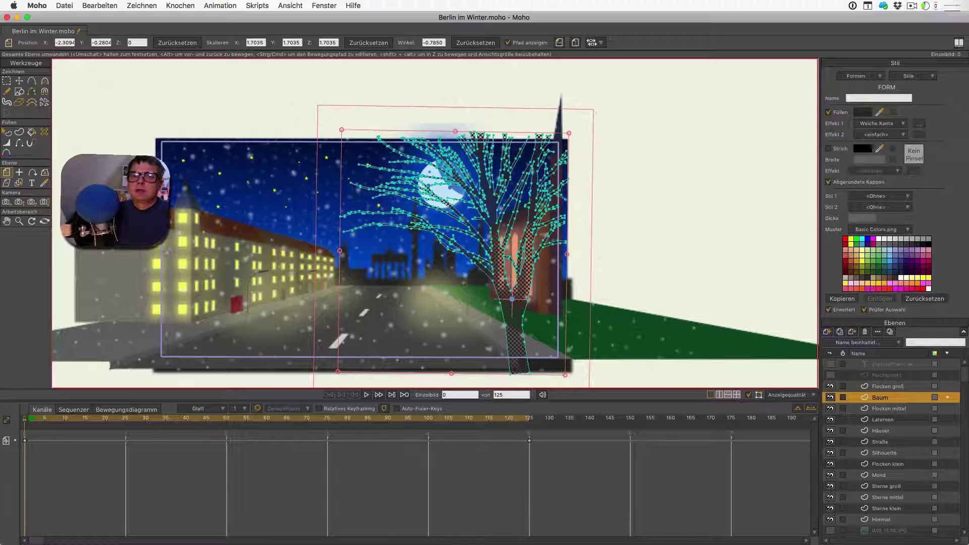
pyautogui.click(918, 126)
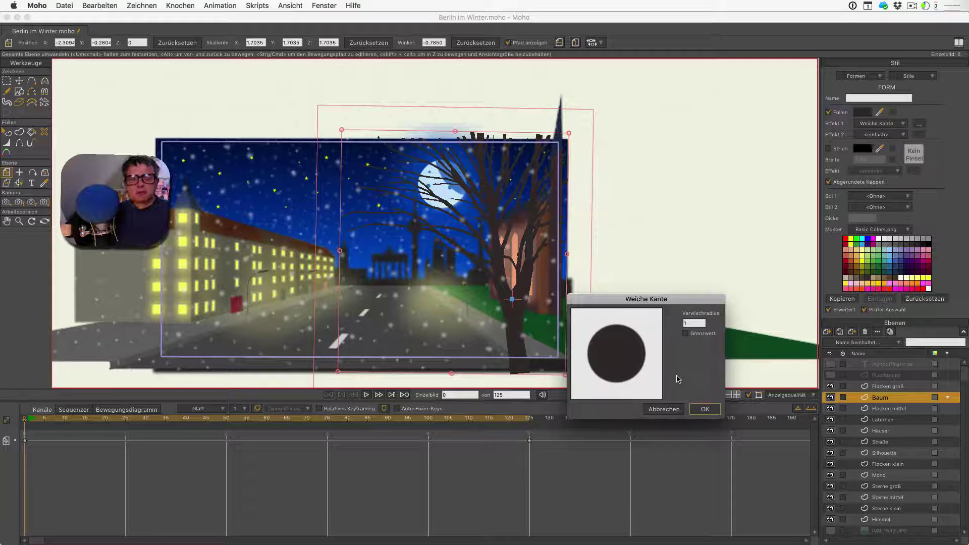
pyautogui.click(669, 408)
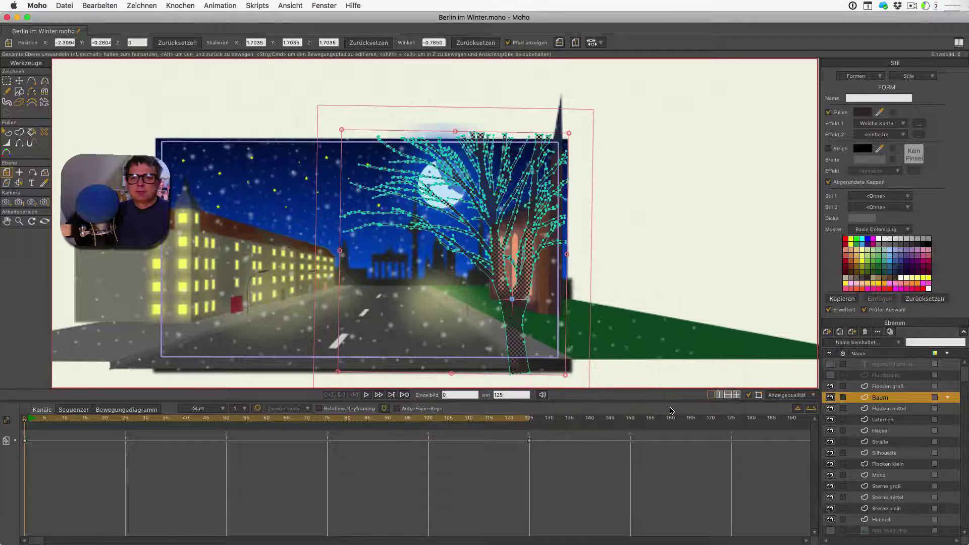
# Step: Make the web address text layer visible and select the Flocken groß layer
pyautogui.click(830, 365)
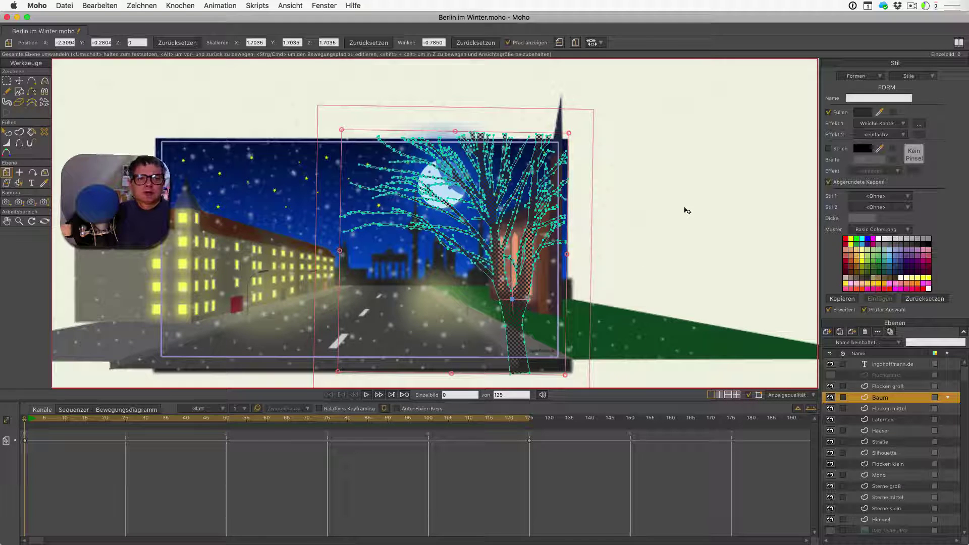
pyautogui.click(886, 387)
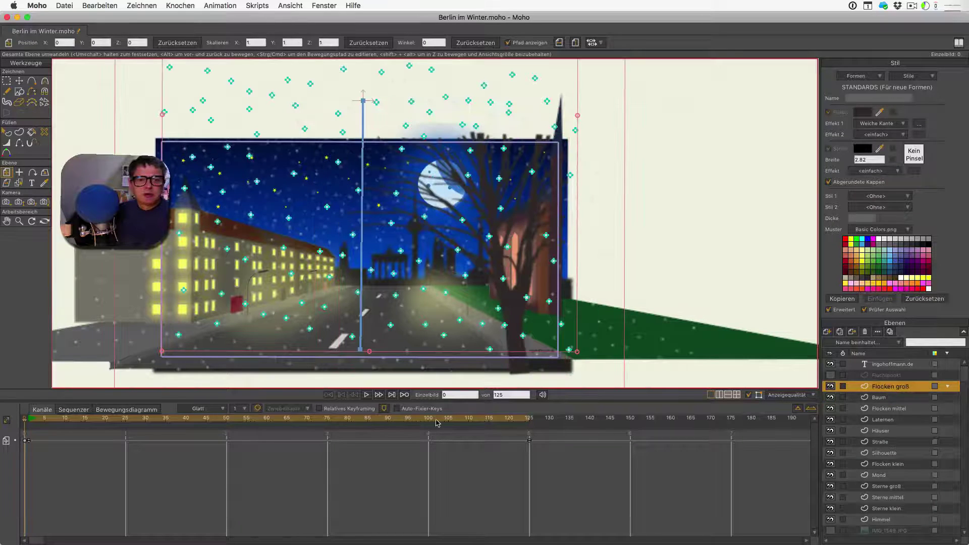
# Step: Move the timeline to frame 125 and back to frame 15 to examine how the large snowflakes fall through the scene
pyautogui.click(26, 441)
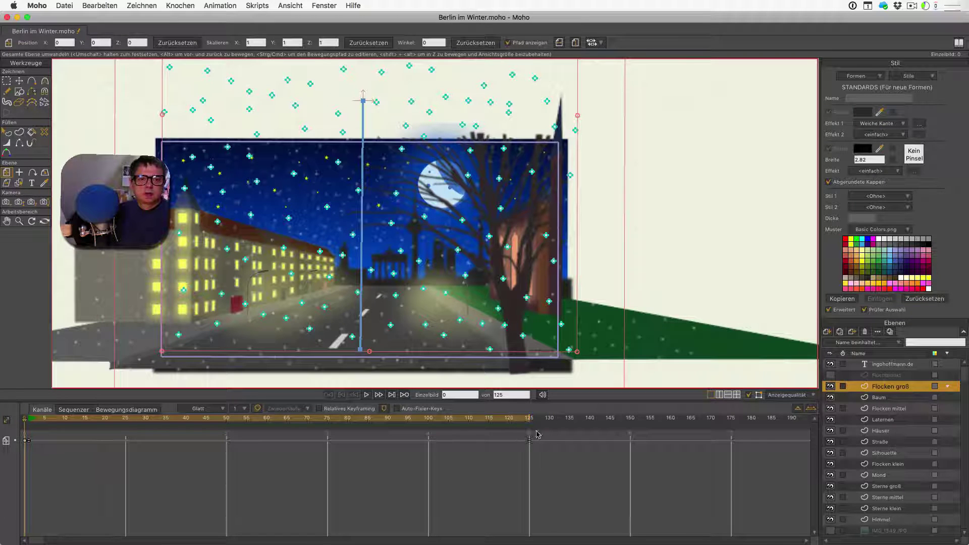
pyautogui.click(531, 421)
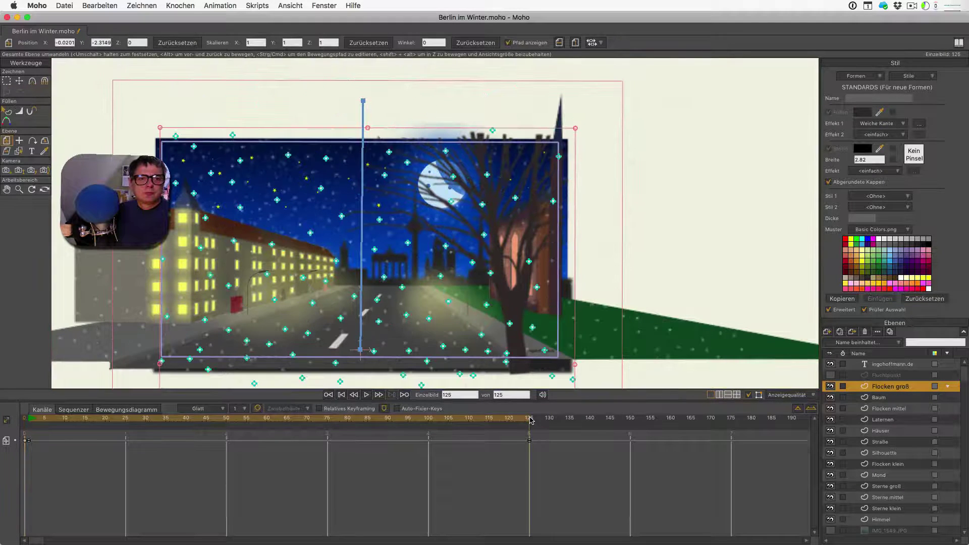
pyautogui.scroll(-3, 555, 212)
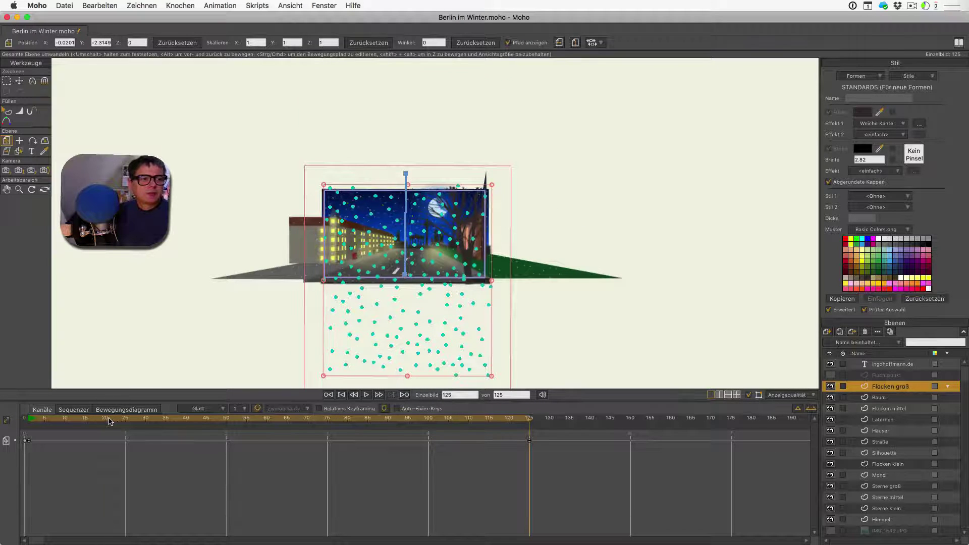
pyautogui.moveTo(110, 421); pyautogui.dragTo(87, 418)
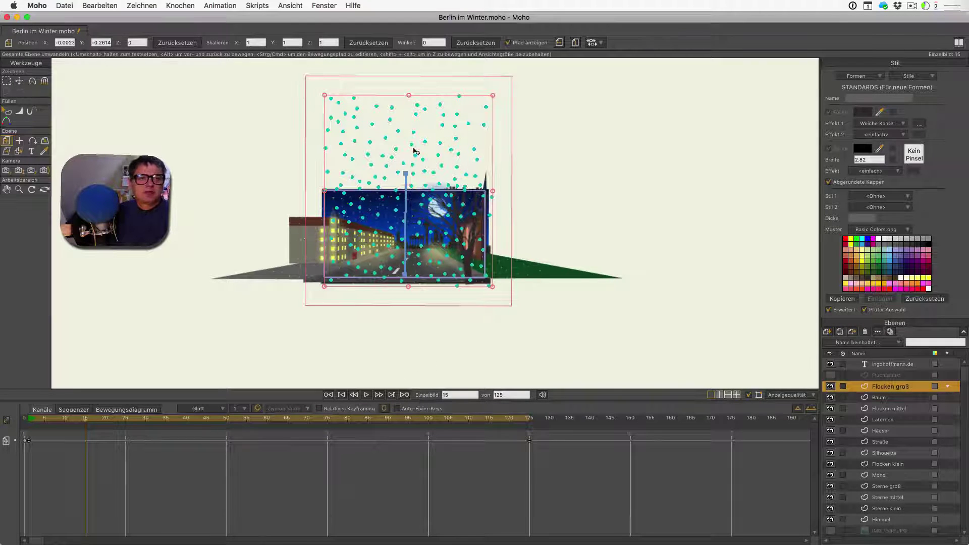
# Step: Return to frame 0 and inspect the interpolation options of the starting keyframe on Flocken groß without changing them
pyautogui.click(25, 419)
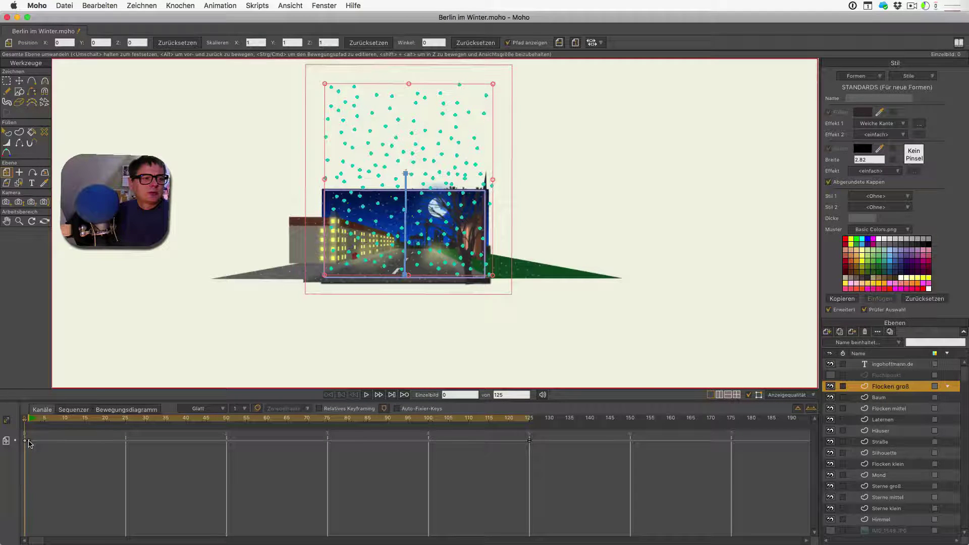
pyautogui.rightClick(29, 440)
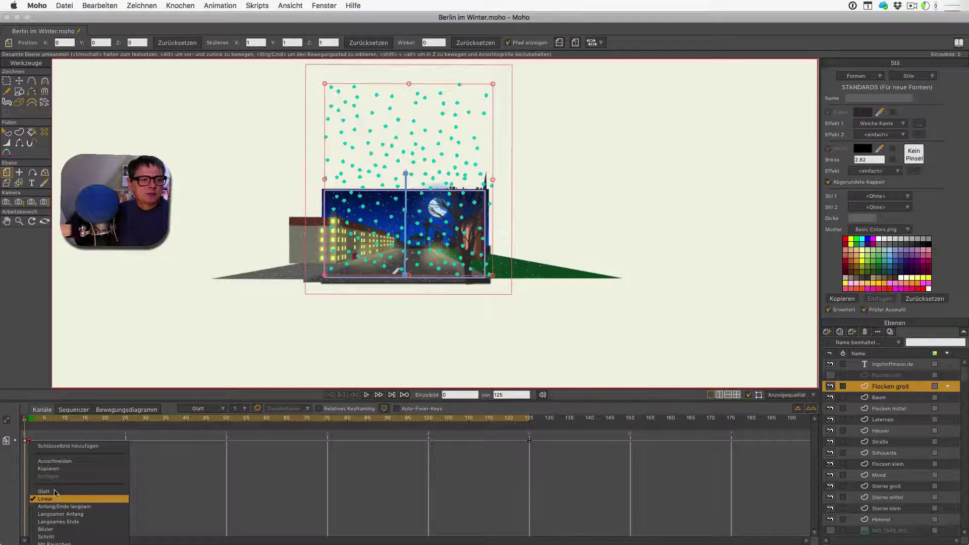
pyautogui.click(187, 491)
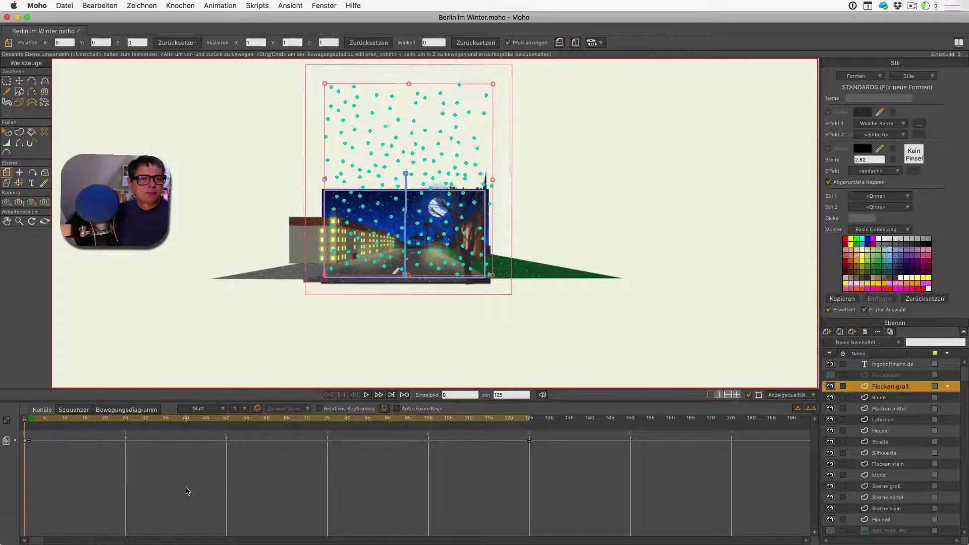